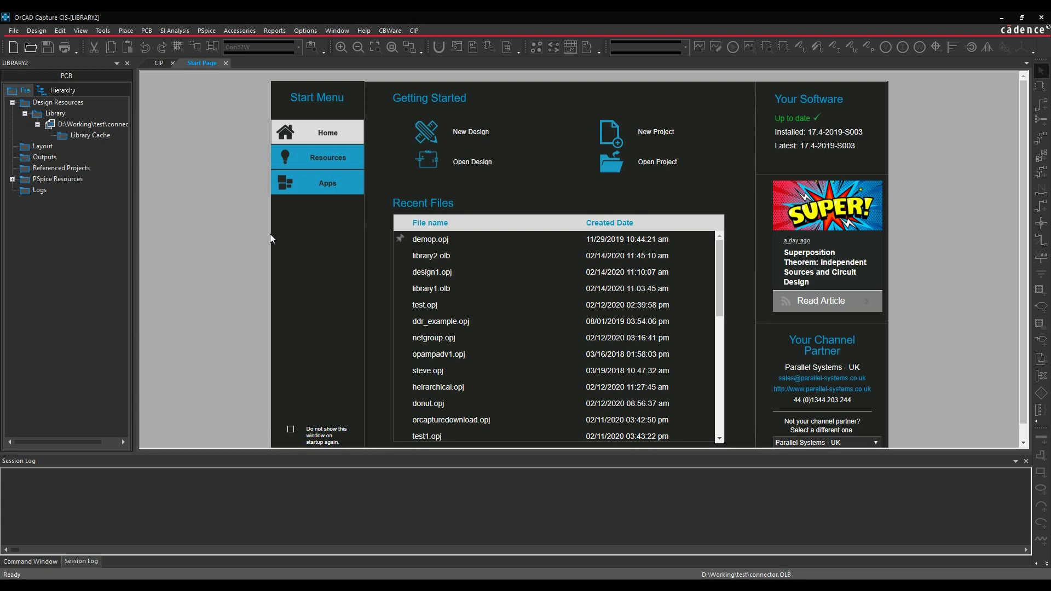
Create a new library from the File > New menu, adding connector.OLB to the project tree
{"action": "left_click", "coordinate": [14, 31]}
{"action": "mouse_move", "coordinate": [76, 49]}
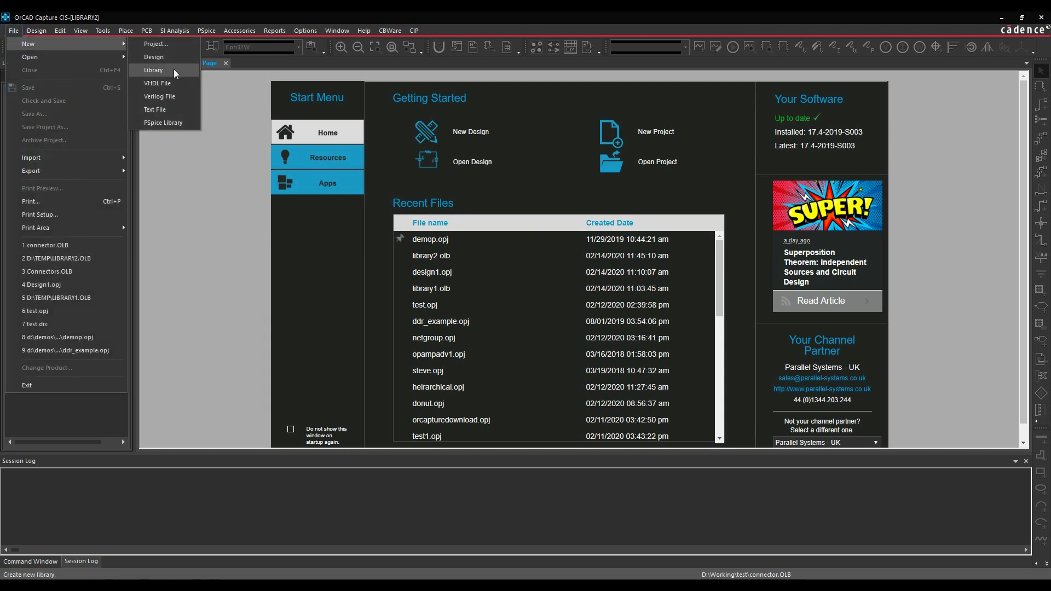
{"action": "left_click", "coordinate": [156, 70]}
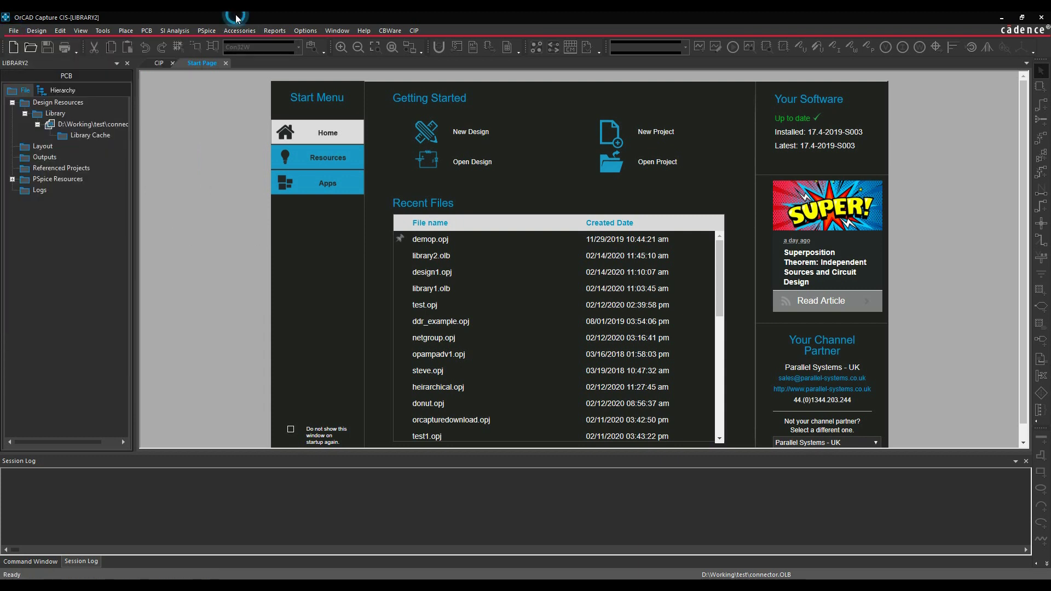
Add part con32w to connector.OLB with prefix J, footprint con32w and 32 parts per package
{"action": "left_click", "coordinate": [112, 128]}
{"action": "right_click", "coordinate": [111, 128]}
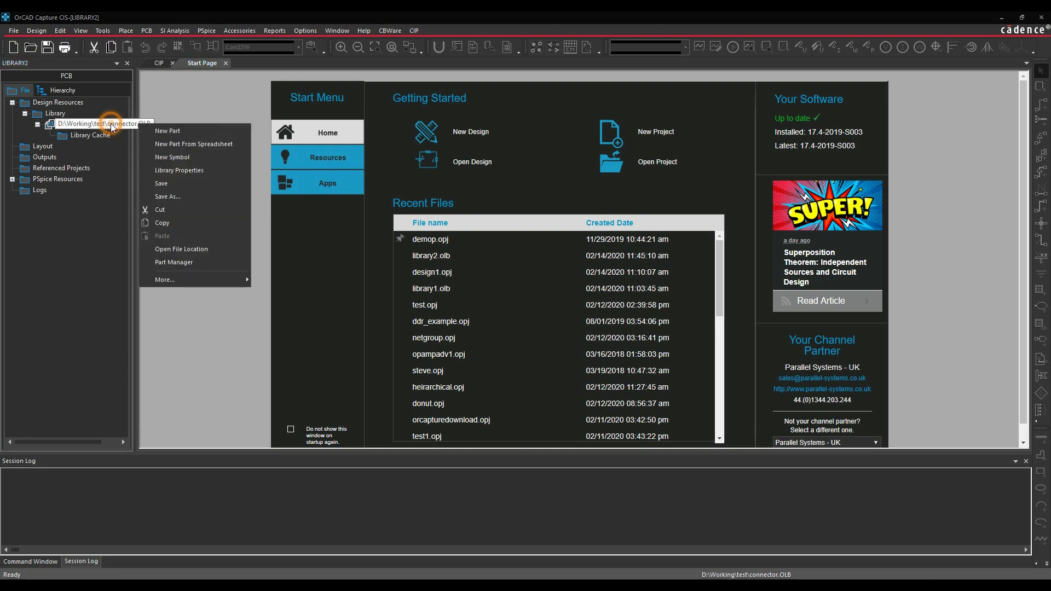
{"action": "left_click", "coordinate": [203, 130]}
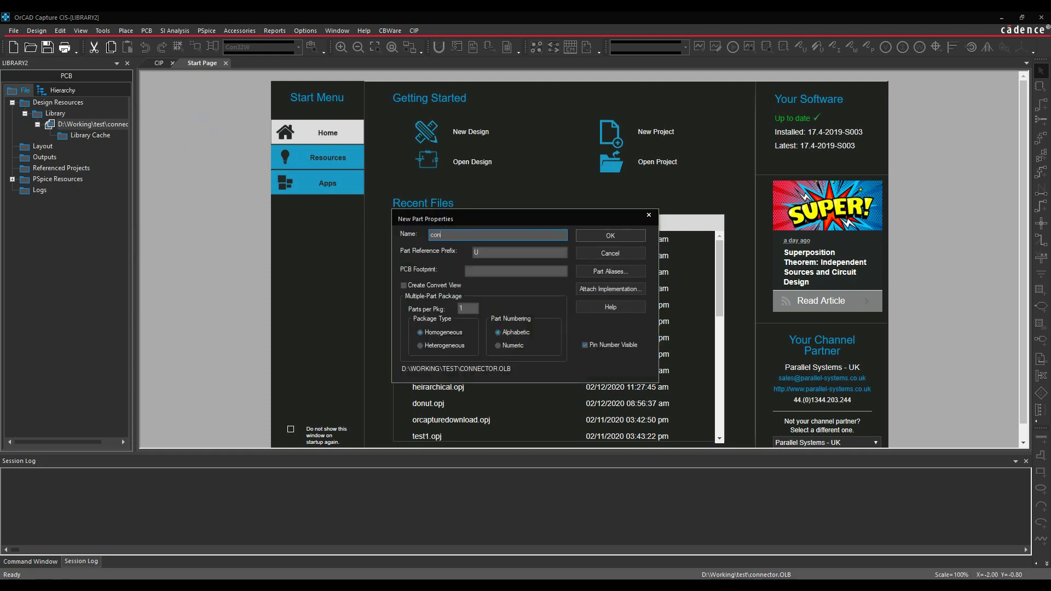
{"action": "left_click", "coordinate": [496, 252]}
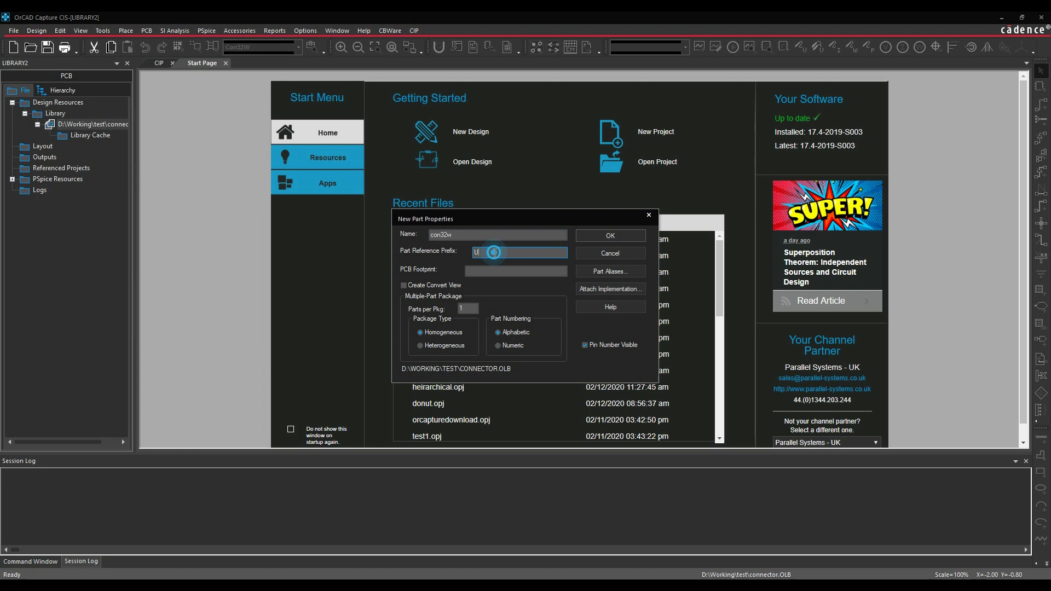
{"action": "key", "text": "BackSpace"}
{"action": "type", "text": "J"}
{"action": "key", "text": "Tab"}
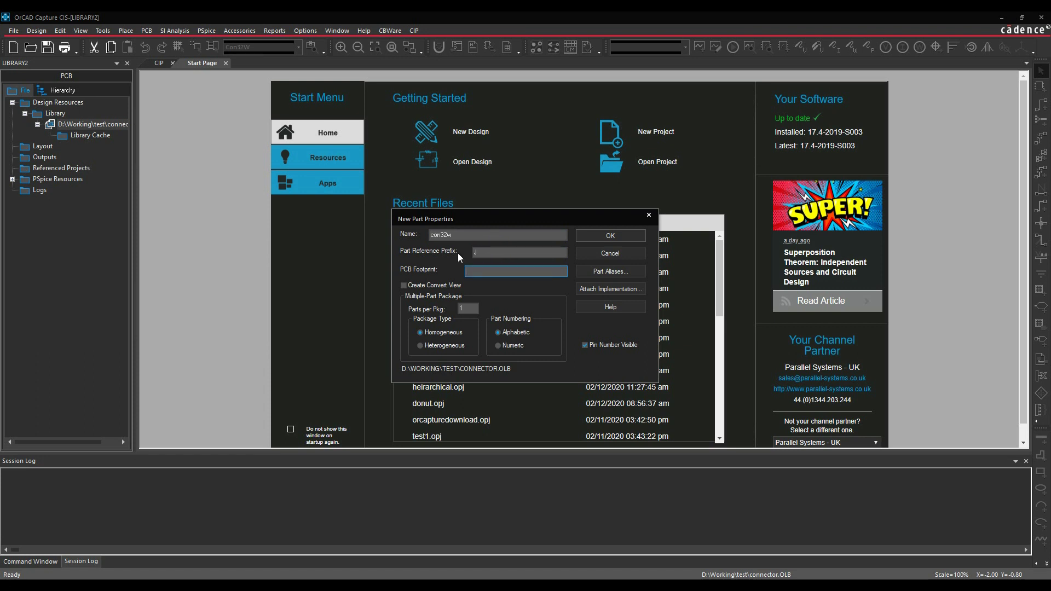
{"action": "type", "text": "con32w"}
{"action": "double_click", "coordinate": [469, 306]}
{"action": "type", "text": "32"}
{"action": "left_click", "coordinate": [621, 239]}
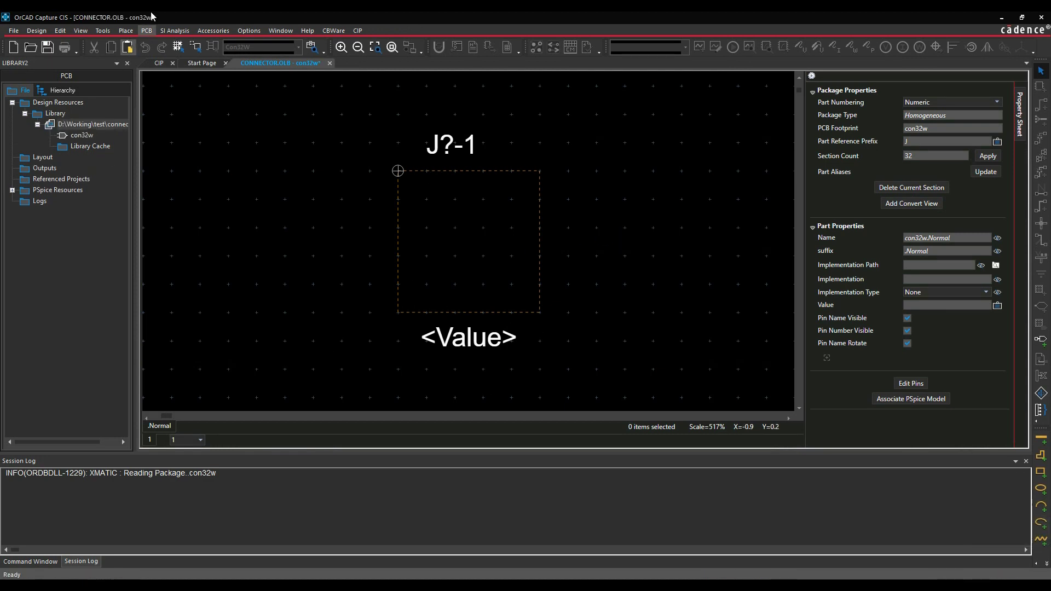
Draw a right-facing half-circle arc in the lower right of the con32w part body
{"action": "left_click", "coordinate": [125, 30]}
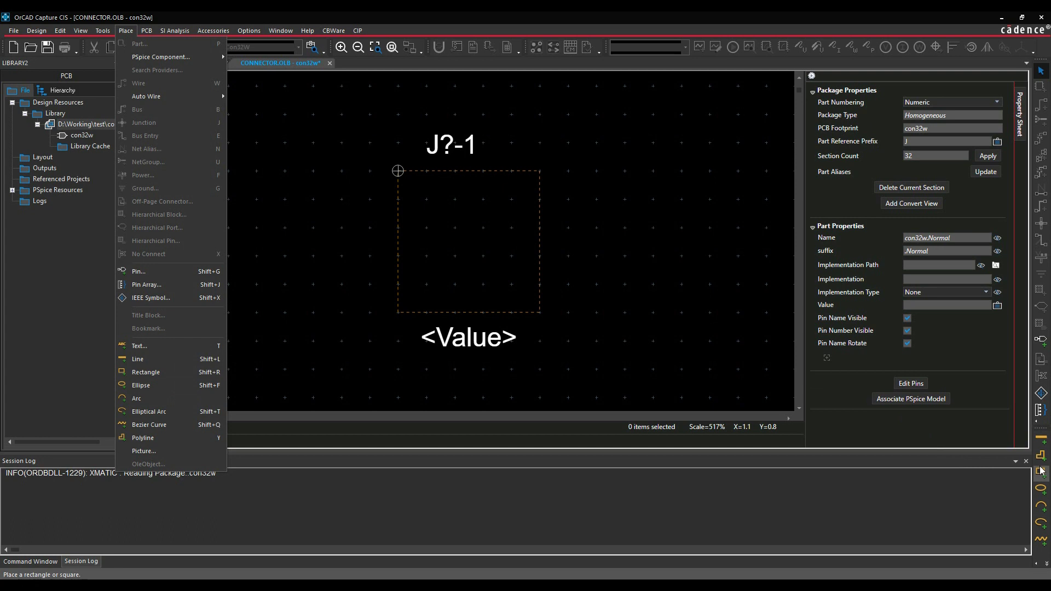
{"action": "left_click", "coordinate": [139, 398]}
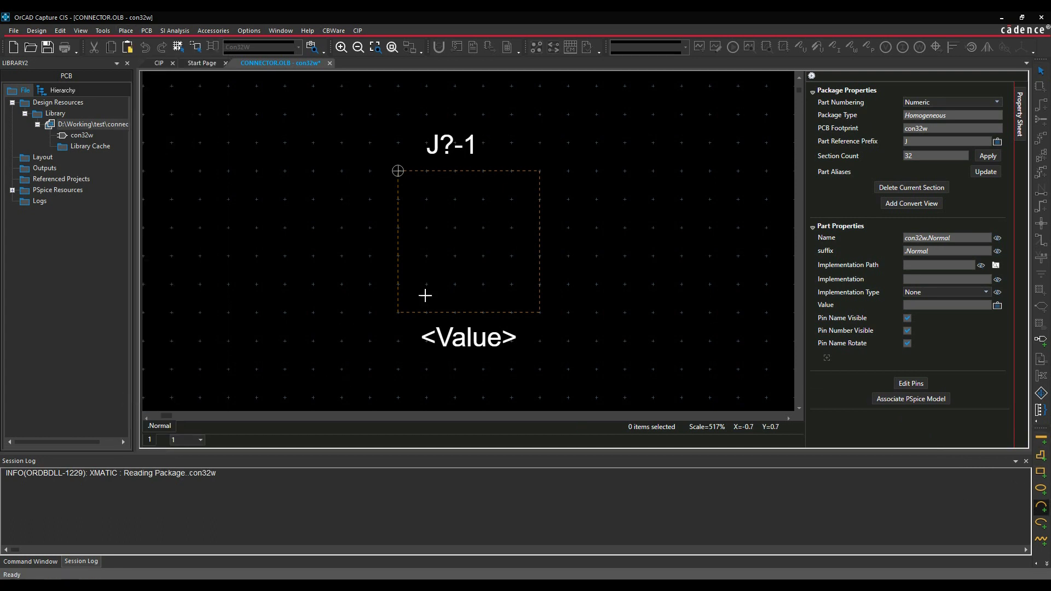
{"action": "left_click", "coordinate": [511, 314]}
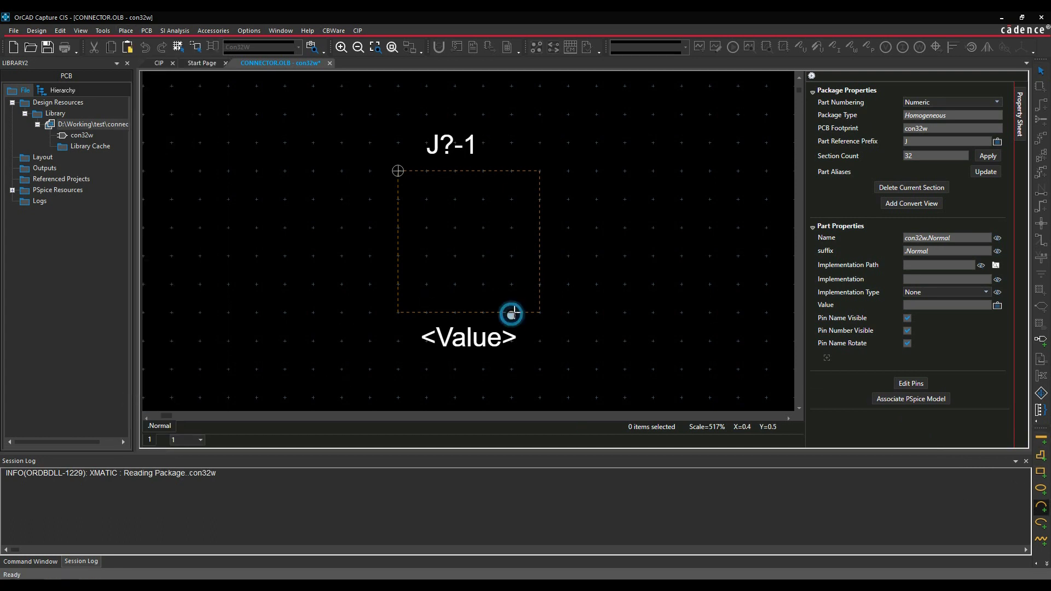
{"action": "left_click", "coordinate": [539, 284]}
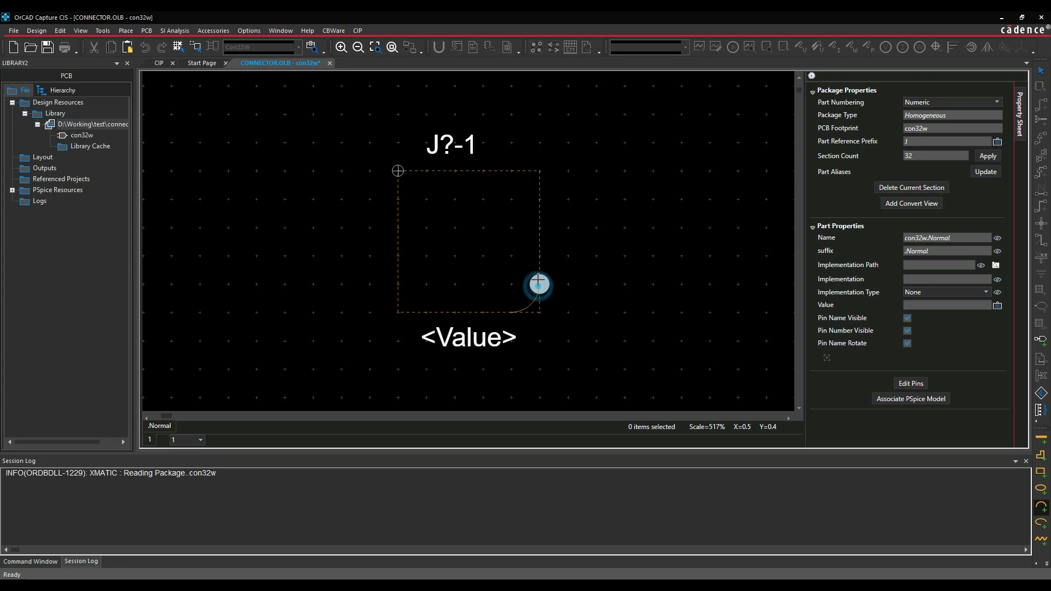
{"action": "left_click", "coordinate": [511, 256]}
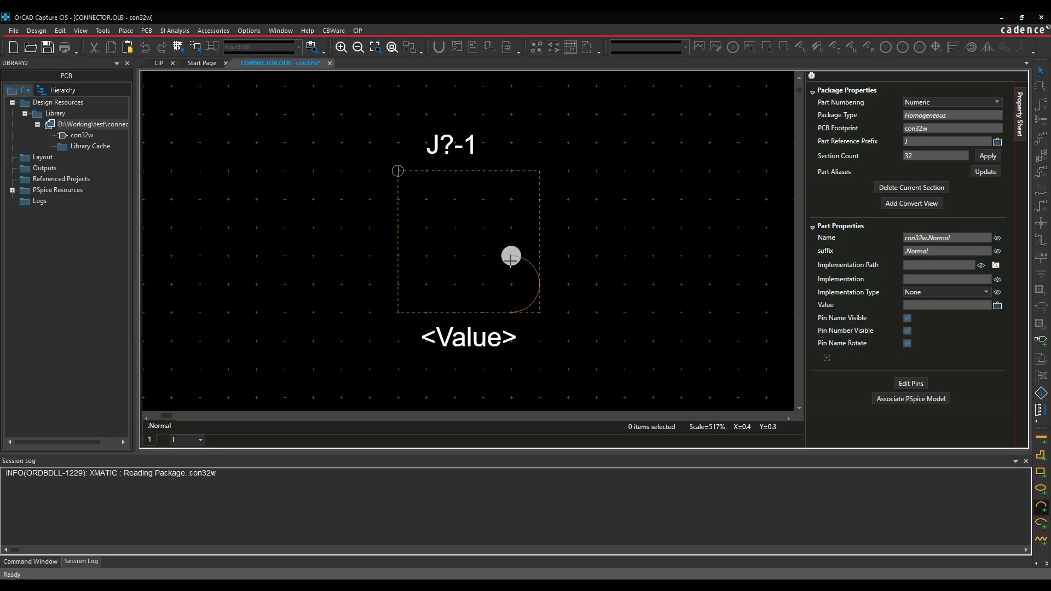
{"action": "left_click", "coordinate": [590, 265]}
{"action": "left_click", "coordinate": [526, 262]}
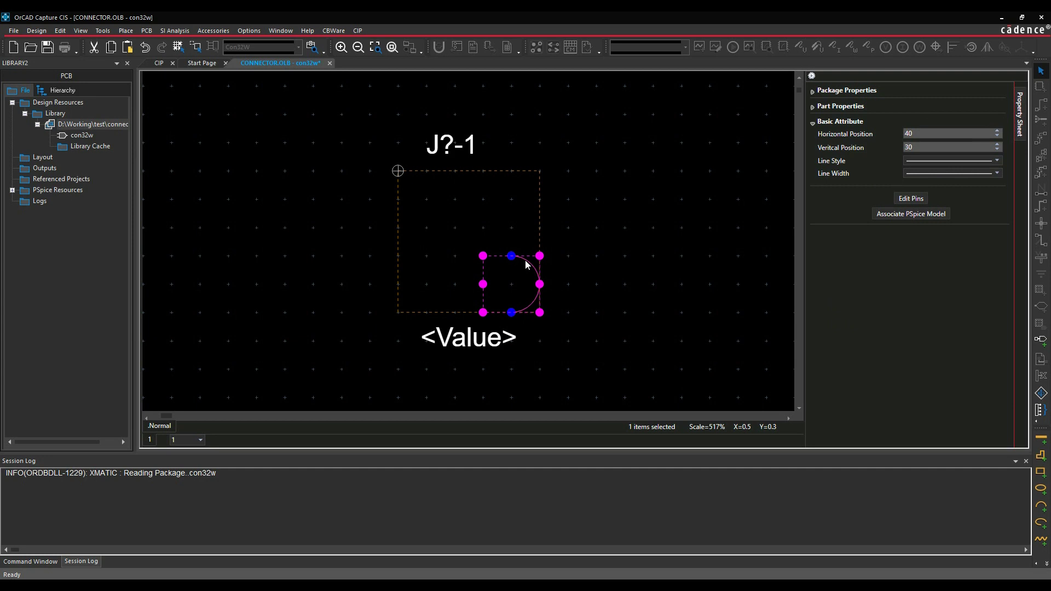
Copy the arc to the left and mirror it horizontally so the two arcs face each other
{"action": "left_click", "coordinate": [511, 255]}
{"action": "left_click", "coordinate": [449, 271]}
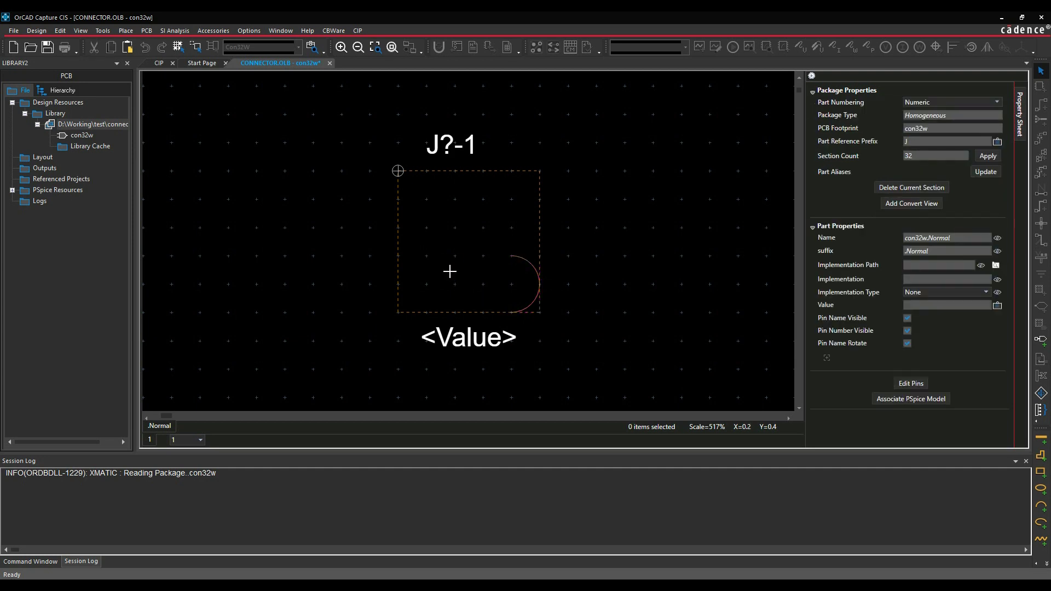
{"action": "left_click_drag", "start_coordinate": [488, 272], "coordinate": [418, 247]}
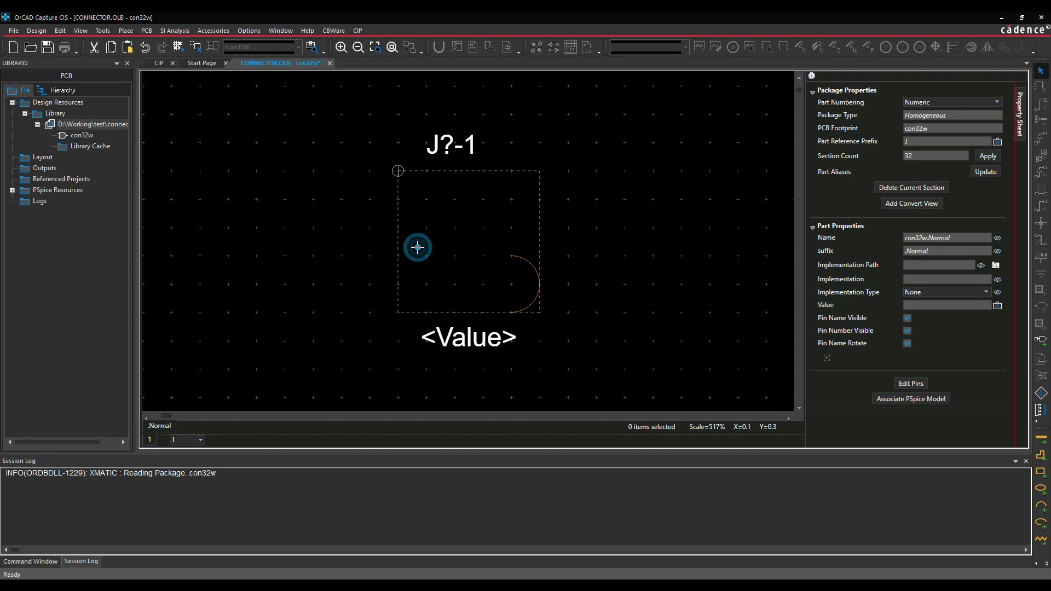
{"action": "left_click", "coordinate": [466, 228]}
{"action": "left_click", "coordinate": [473, 265]}
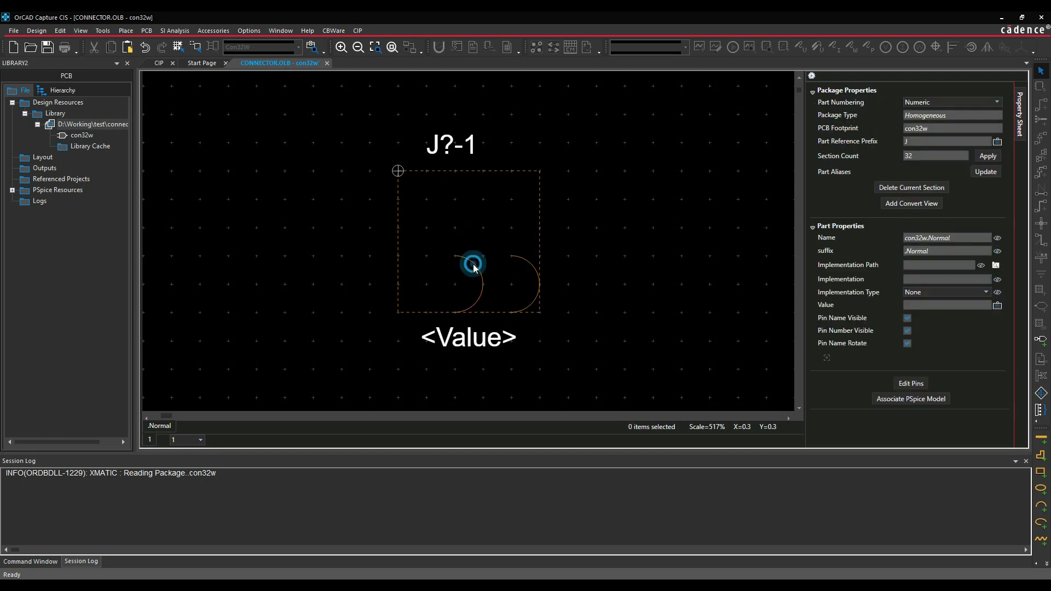
{"action": "right_click", "coordinate": [473, 265]}
{"action": "mouse_move", "coordinate": [497, 271]}
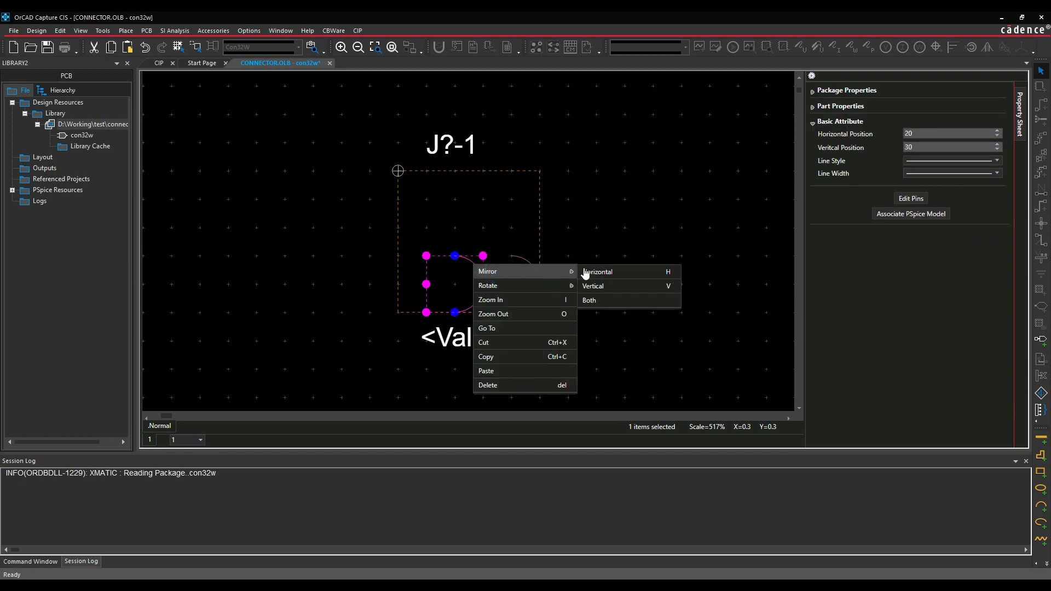
{"action": "left_click", "coordinate": [596, 273]}
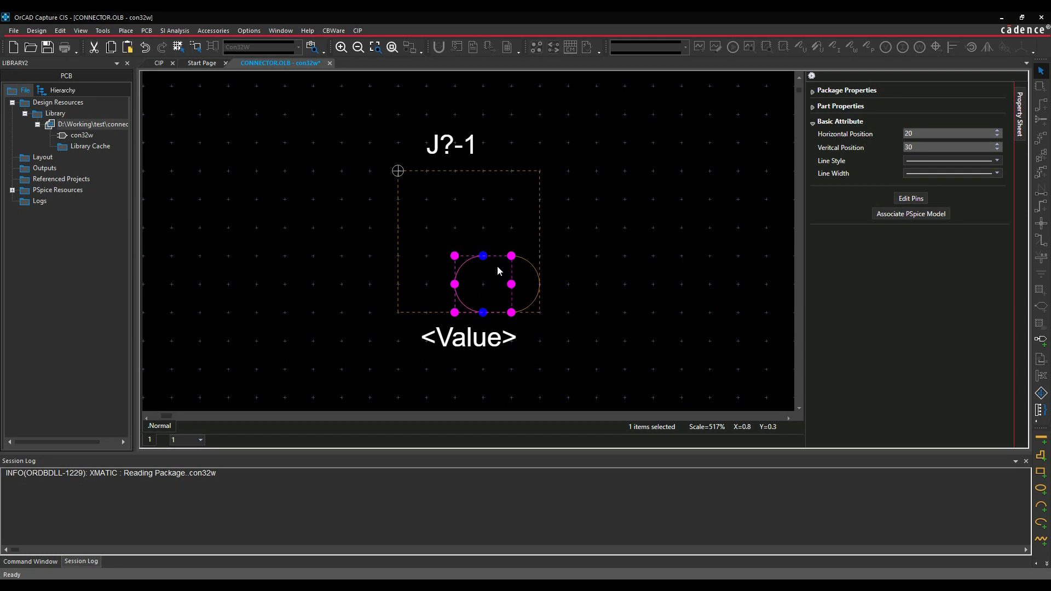
{"action": "left_click", "coordinate": [497, 215]}
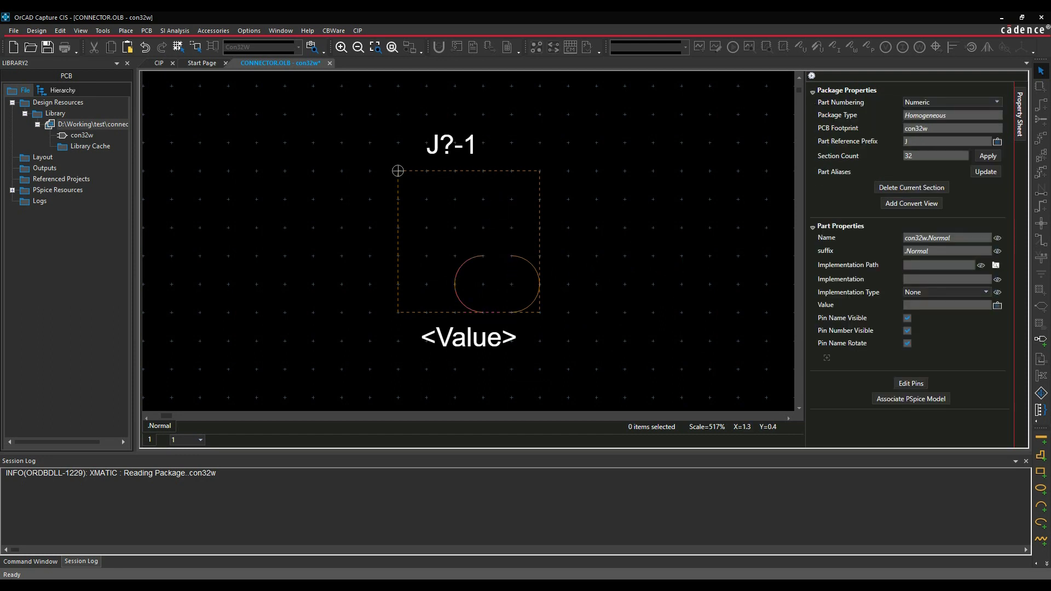
Draw top and bottom lines joining the ends of the two arcs into a capsule
{"action": "left_click", "coordinate": [1042, 438]}
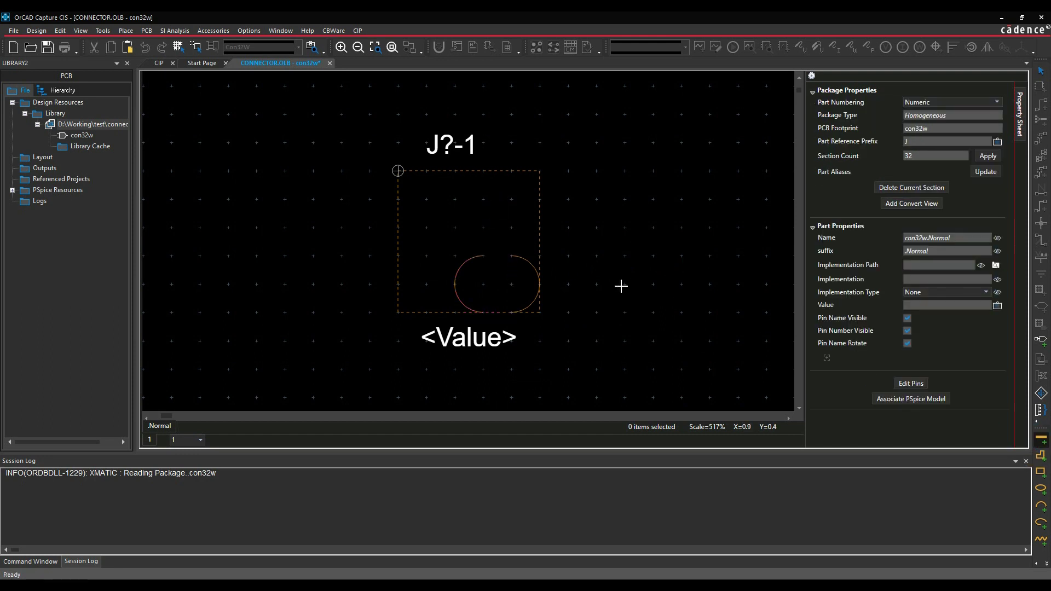
{"action": "left_click", "coordinate": [511, 255]}
{"action": "left_click", "coordinate": [483, 255]}
{"action": "left_click", "coordinate": [483, 312]}
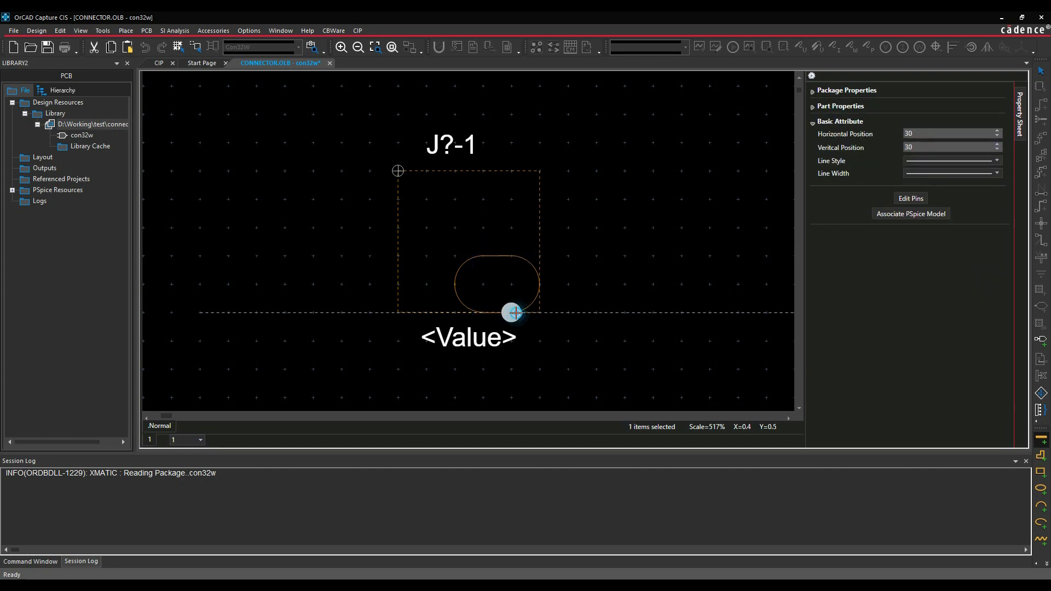
{"action": "left_click", "coordinate": [511, 312]}
{"action": "key", "text": "Escape"}
Shrink the part body boundary to fit around the capsule outline
{"action": "left_click", "coordinate": [445, 243]}
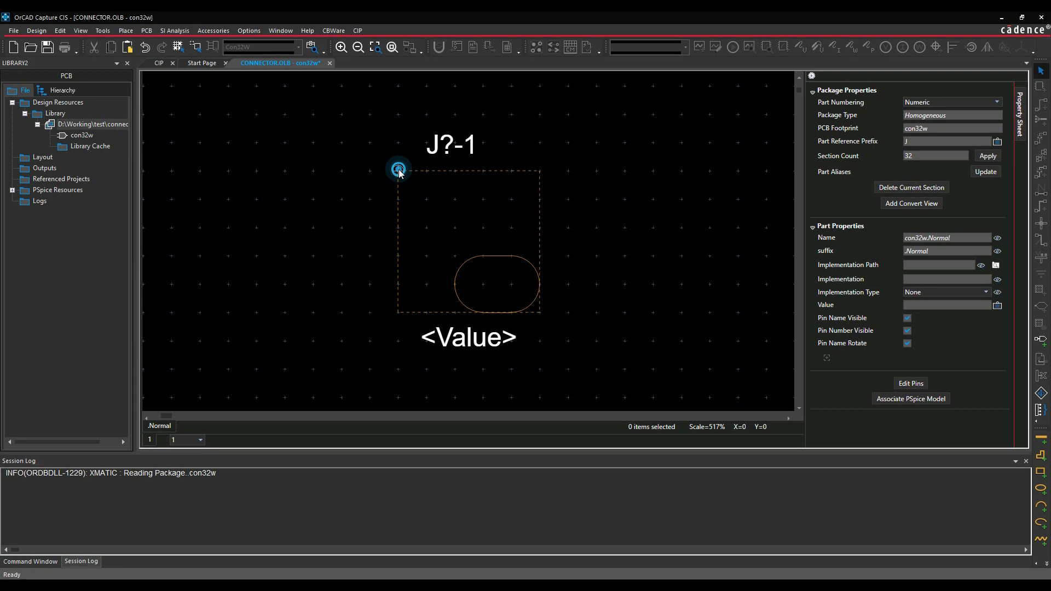
{"action": "left_click_drag", "start_coordinate": [463, 251], "coordinate": [494, 249]}
{"action": "left_click", "coordinate": [594, 237]}
Set the <Value> label to Do Not Display in the Property Sheet
{"action": "left_click", "coordinate": [606, 247]}
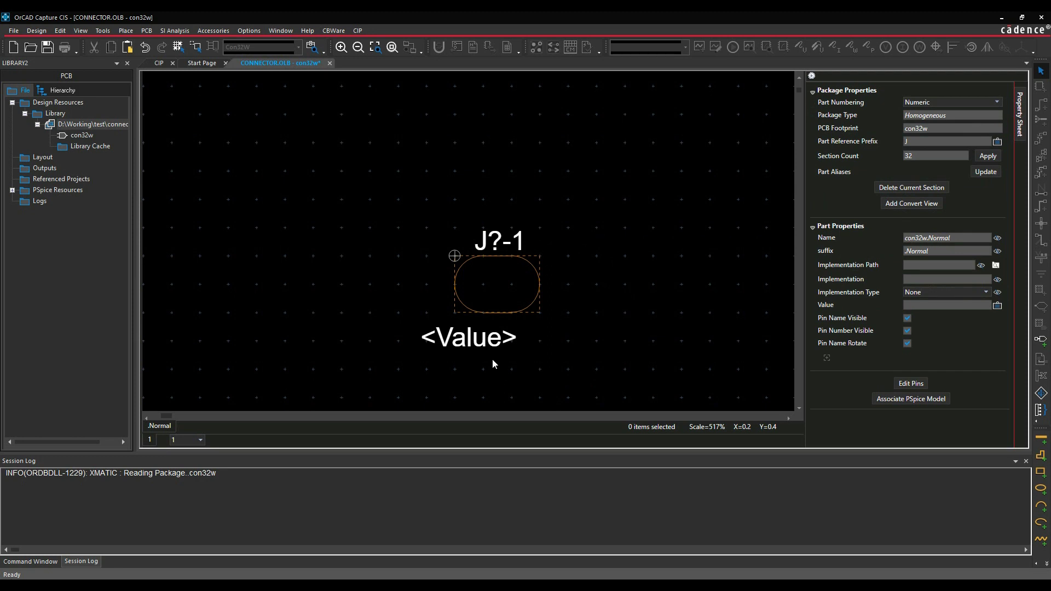
{"action": "left_click", "coordinate": [470, 341]}
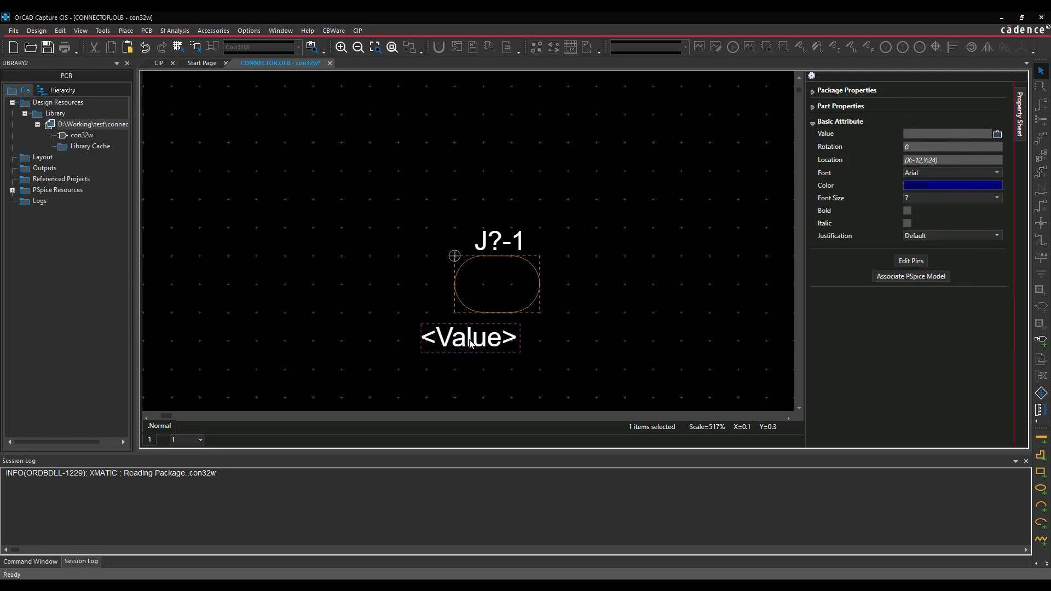
{"action": "left_click", "coordinate": [997, 133]}
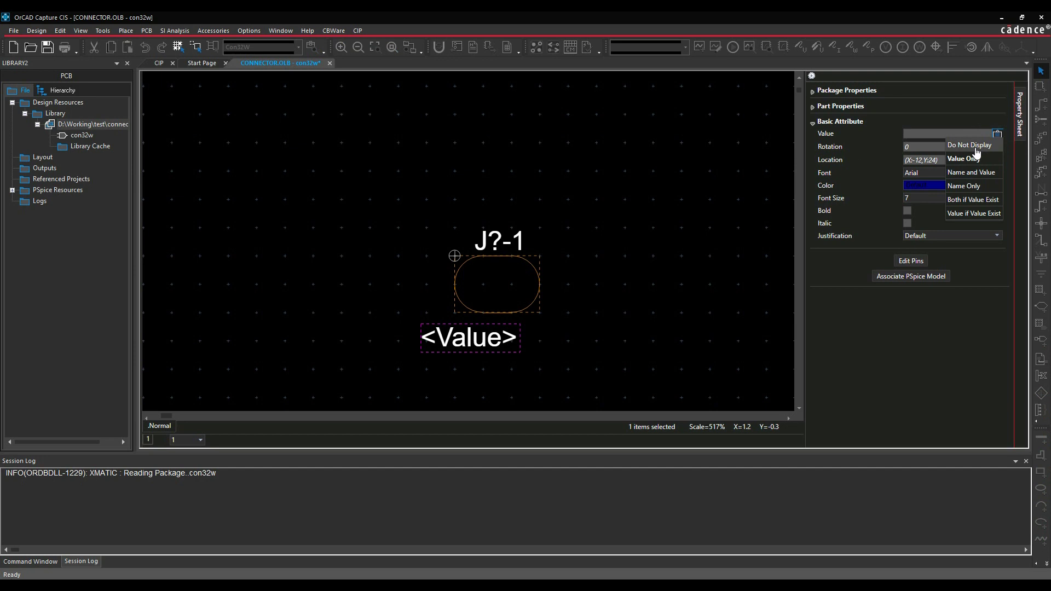
{"action": "left_click", "coordinate": [975, 146]}
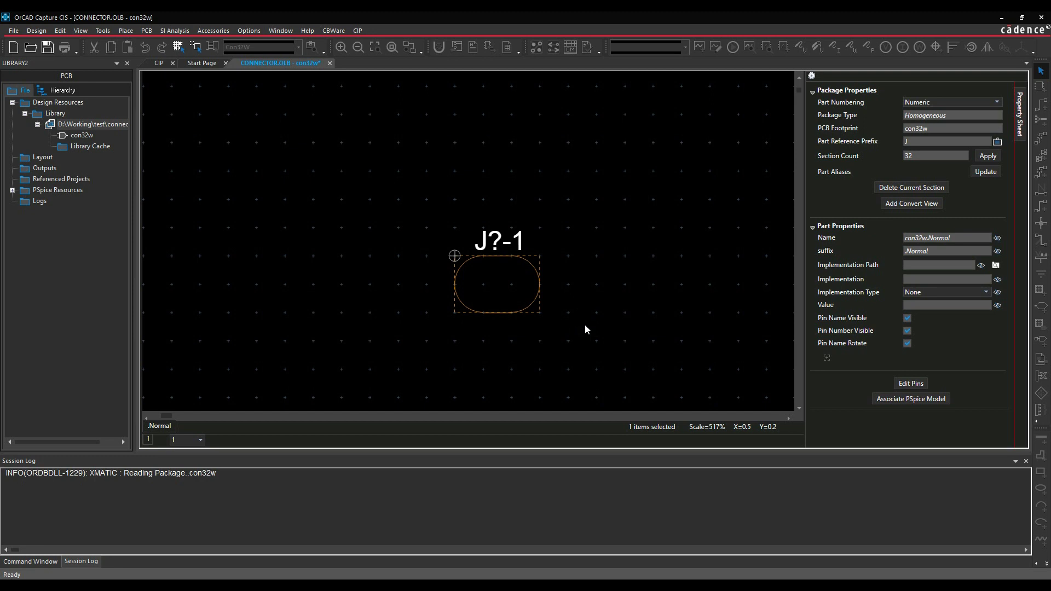
{"action": "left_click", "coordinate": [125, 31]}
{"action": "left_click", "coordinate": [156, 300]}
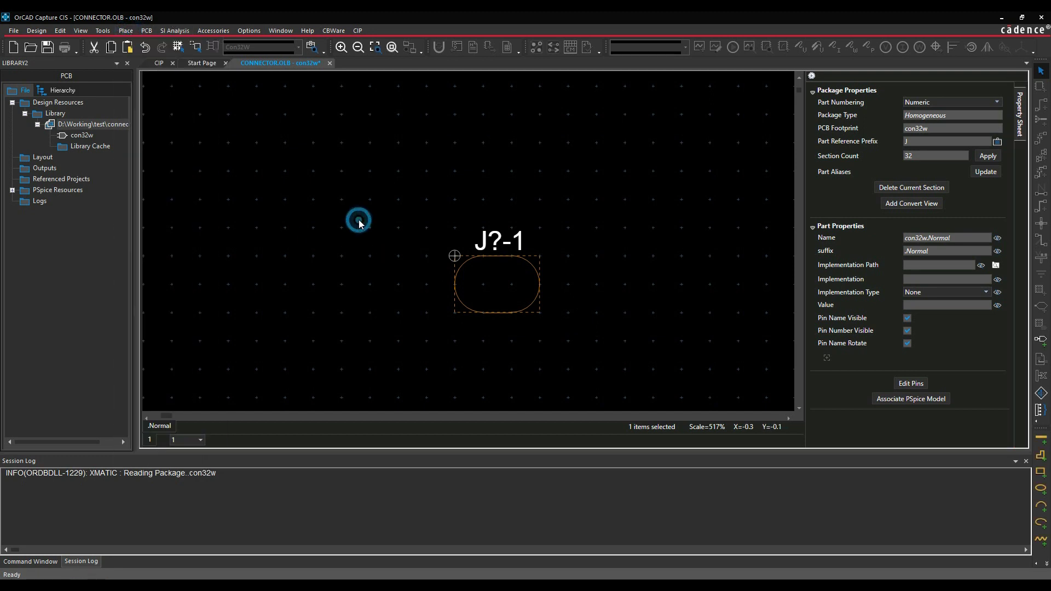
Define a Short passive pin named con, number 1, in the Place Pin dialog
{"action": "left_click", "coordinate": [125, 31]}
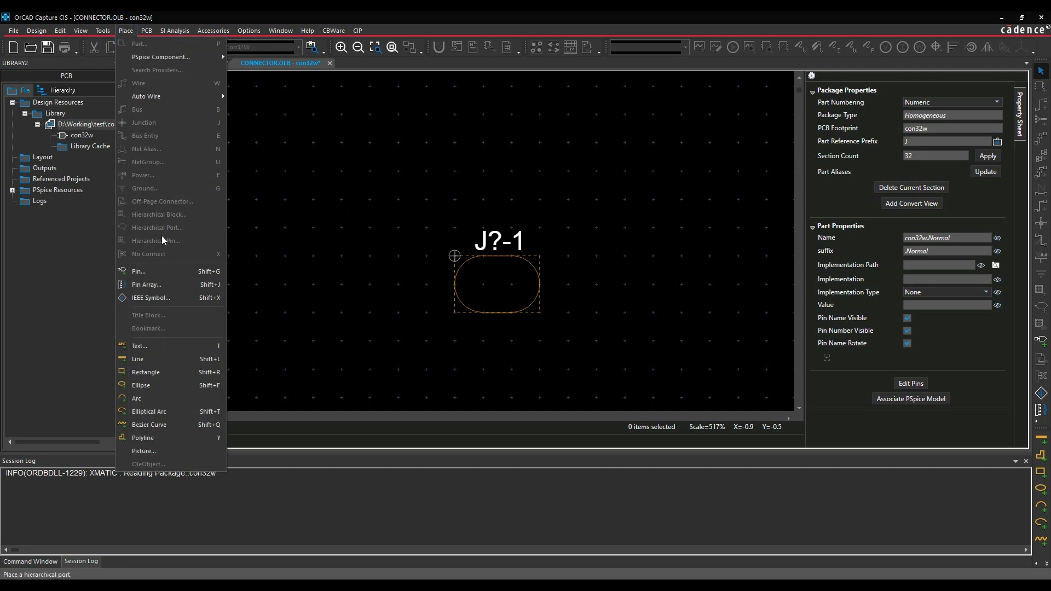
{"action": "left_click", "coordinate": [161, 271]}
{"action": "left_click", "coordinate": [577, 211]}
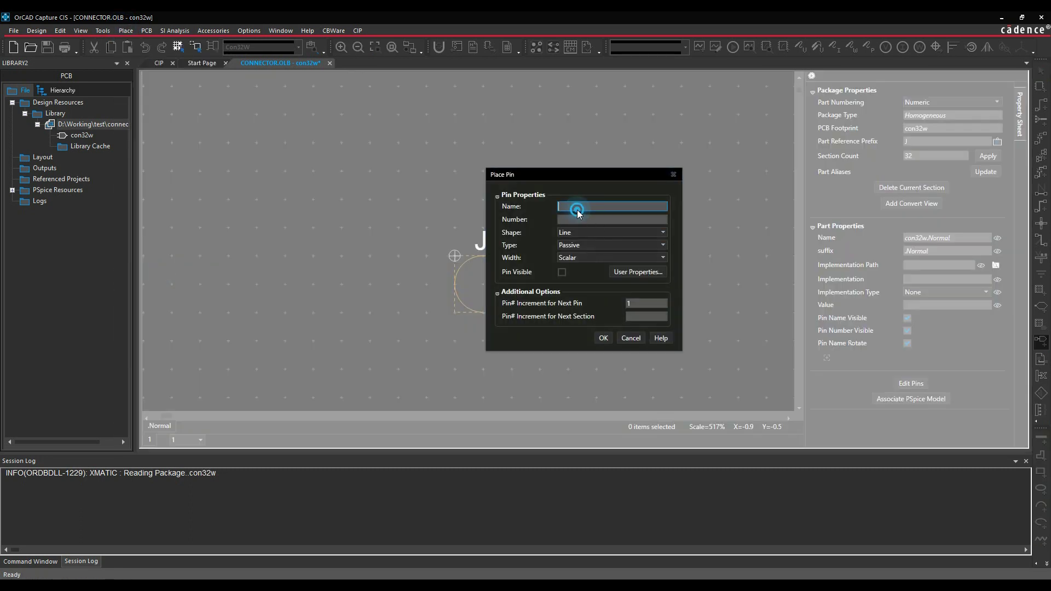
{"action": "type", "text": "con"}
{"action": "key", "text": "Tab"}
{"action": "left_click", "coordinate": [663, 233]}
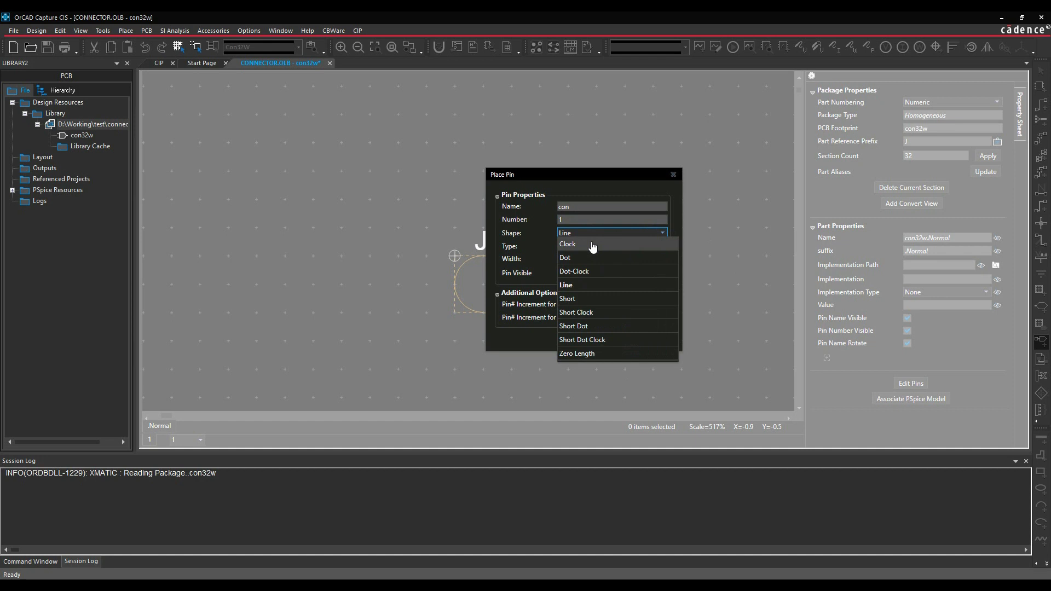
{"action": "left_click", "coordinate": [596, 299]}
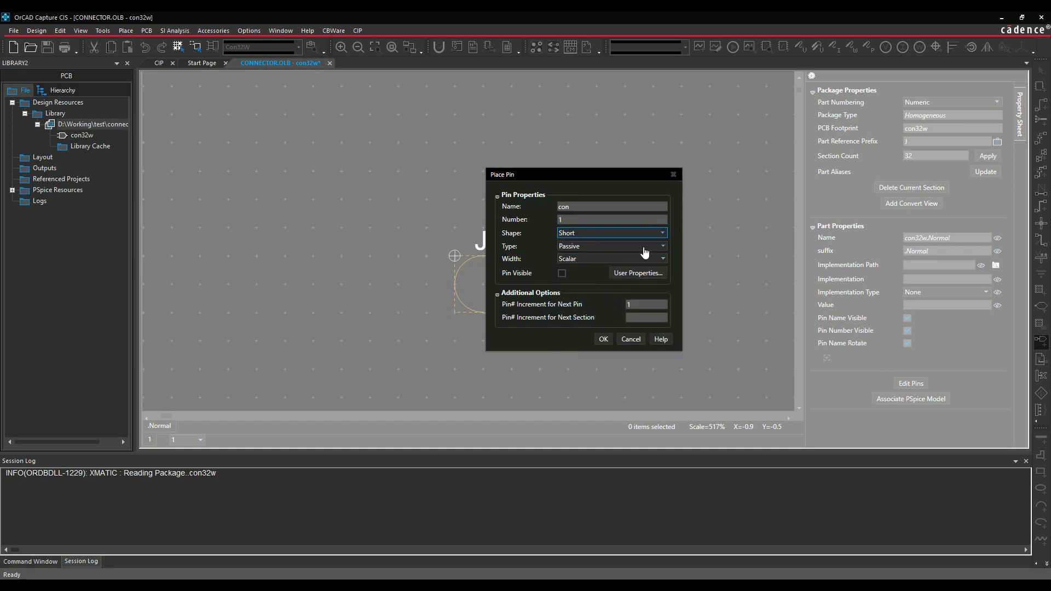
{"action": "left_click", "coordinate": [645, 317]}
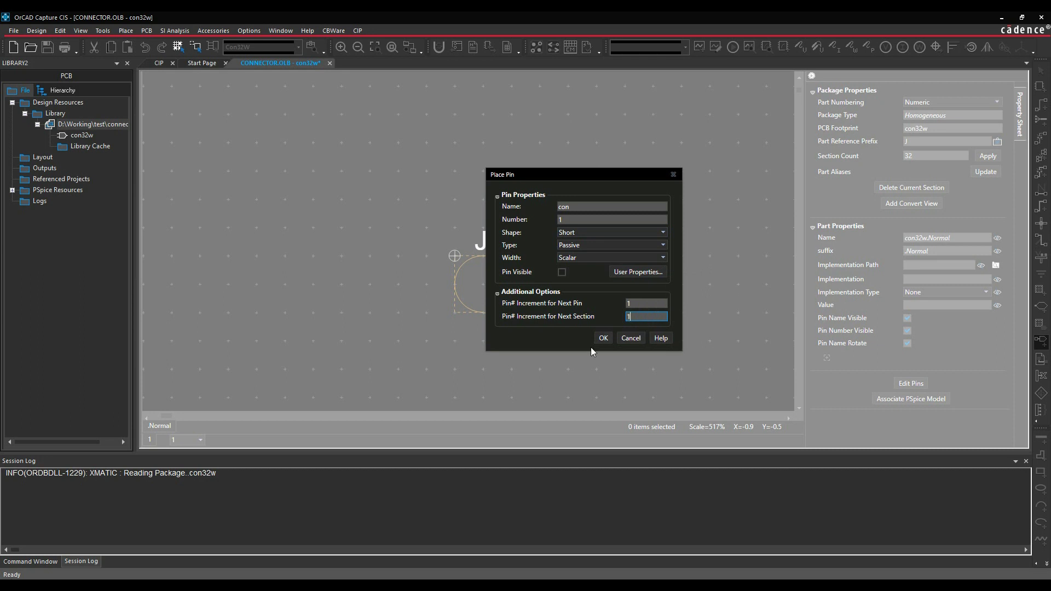
{"action": "left_click", "coordinate": [603, 339]}
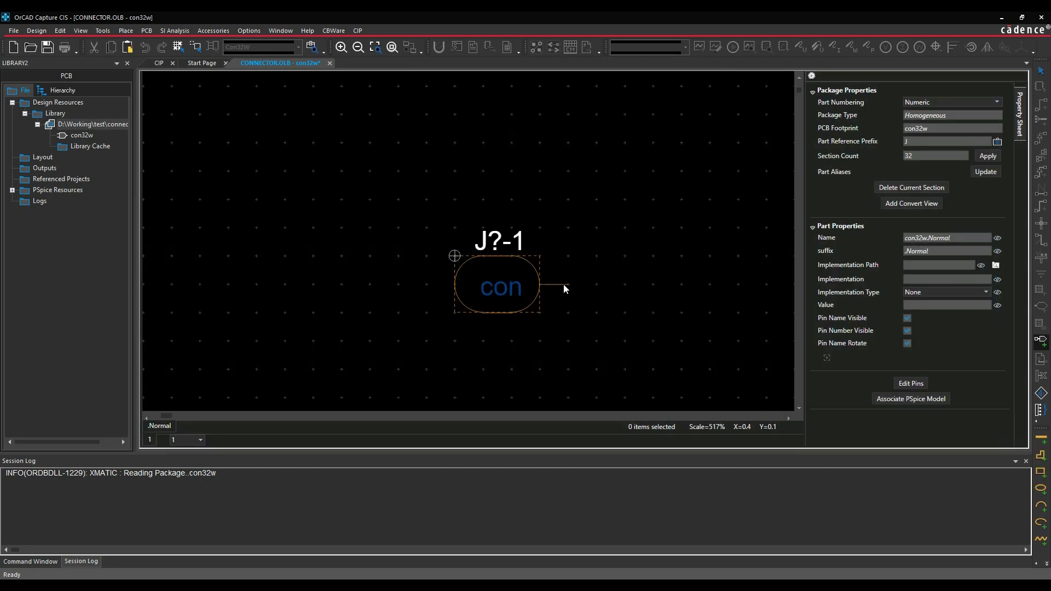
Place pin 1 on the body's right side and turn off Pin Name Visible for the part
{"action": "key", "text": "Escape"}
{"action": "left_click", "coordinate": [614, 317]}
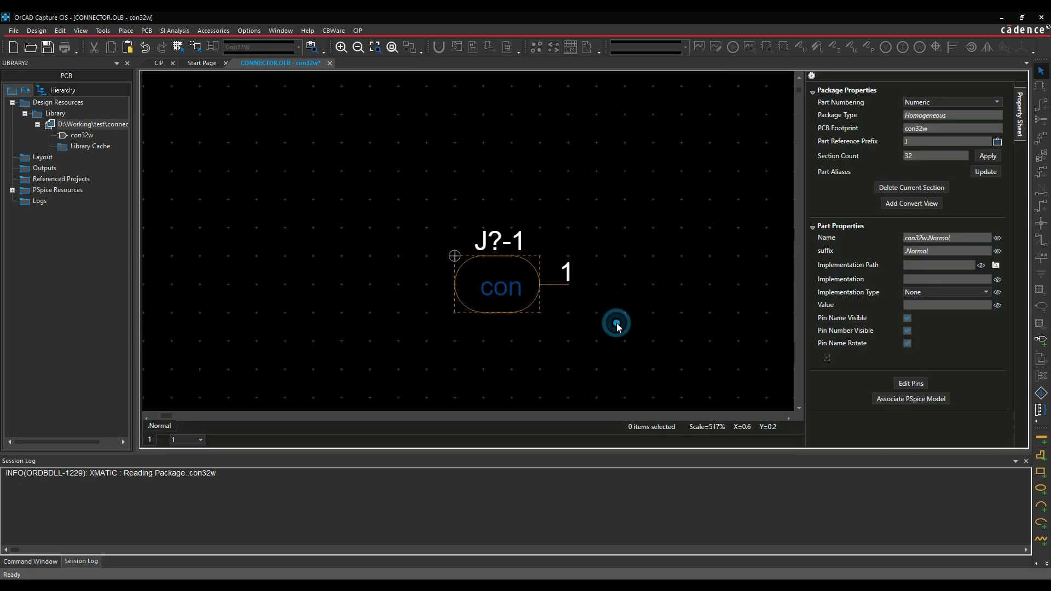
{"action": "left_click", "coordinate": [555, 287]}
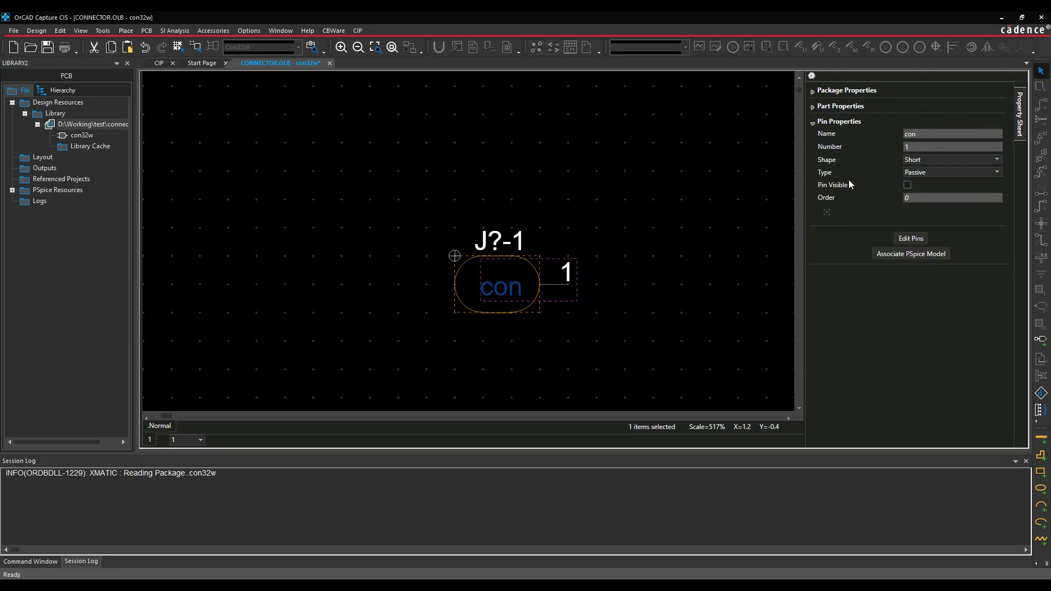
{"action": "left_click", "coordinate": [610, 209]}
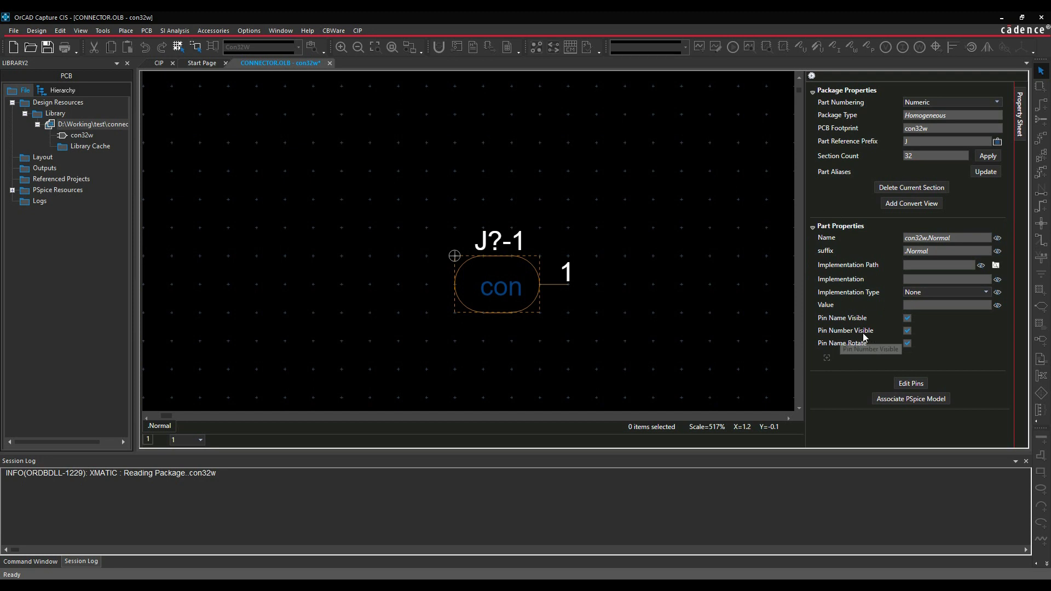
{"action": "left_click", "coordinate": [907, 318]}
{"action": "left_click", "coordinate": [730, 320]}
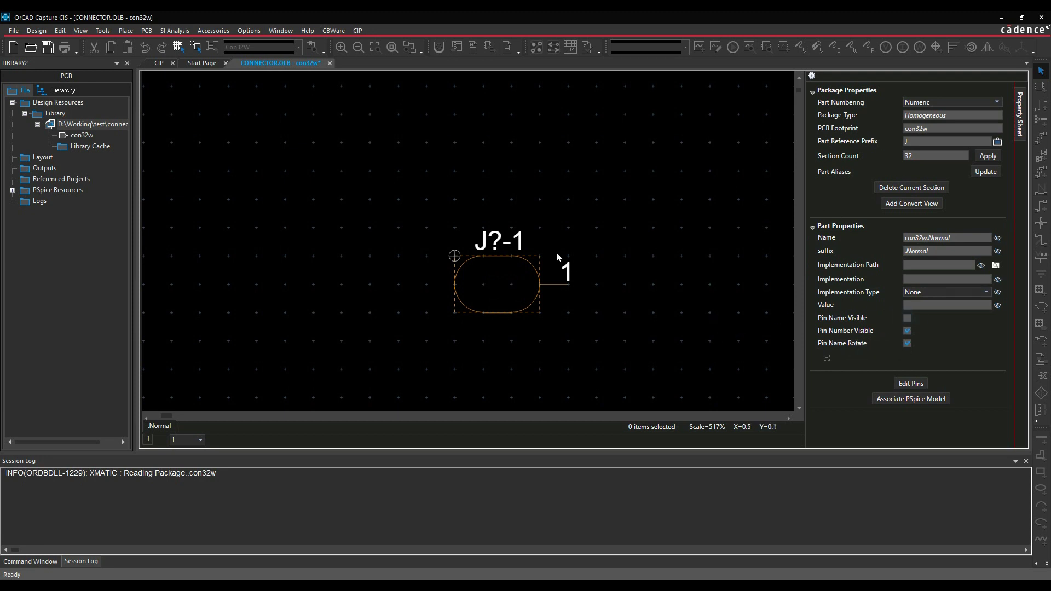
{"action": "left_click", "coordinate": [596, 320]}
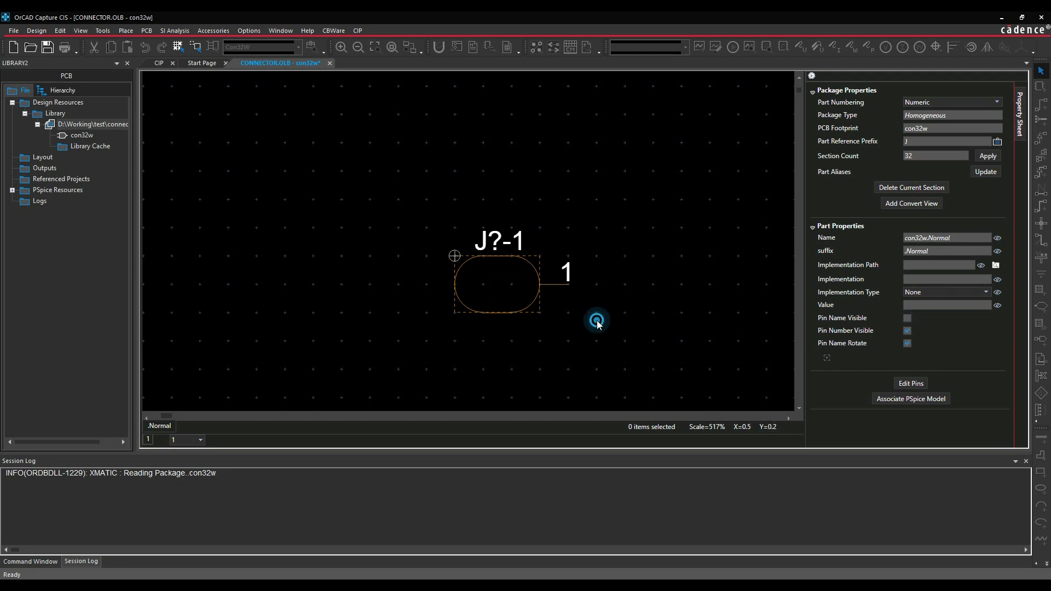
View sections 7, 18 and 32 to confirm each carries its own numbered pin
{"action": "left_click", "coordinate": [200, 440]}
{"action": "left_click", "coordinate": [186, 162]}
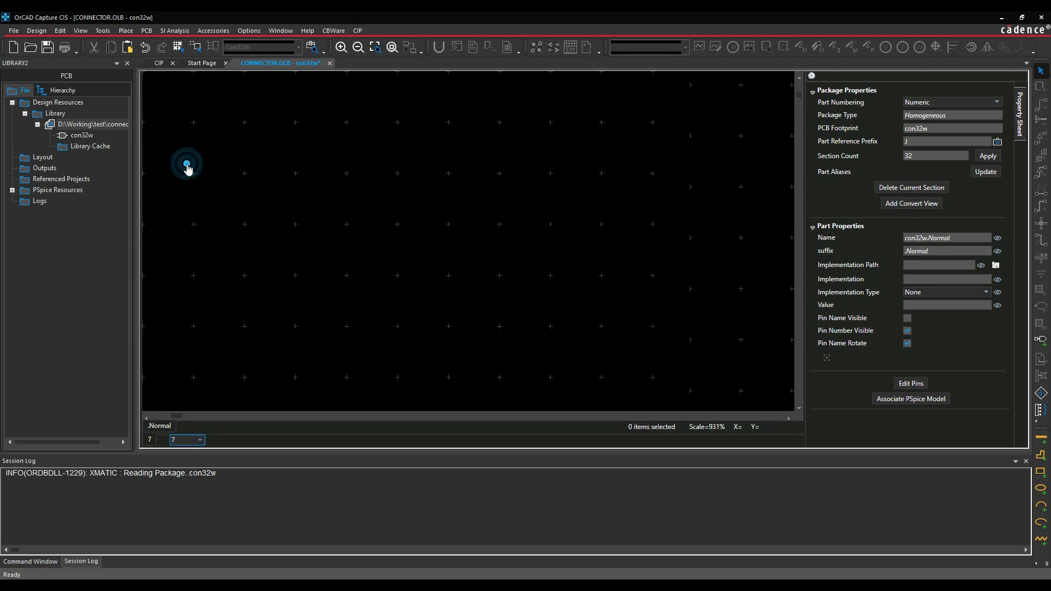
{"action": "left_click", "coordinate": [197, 440]}
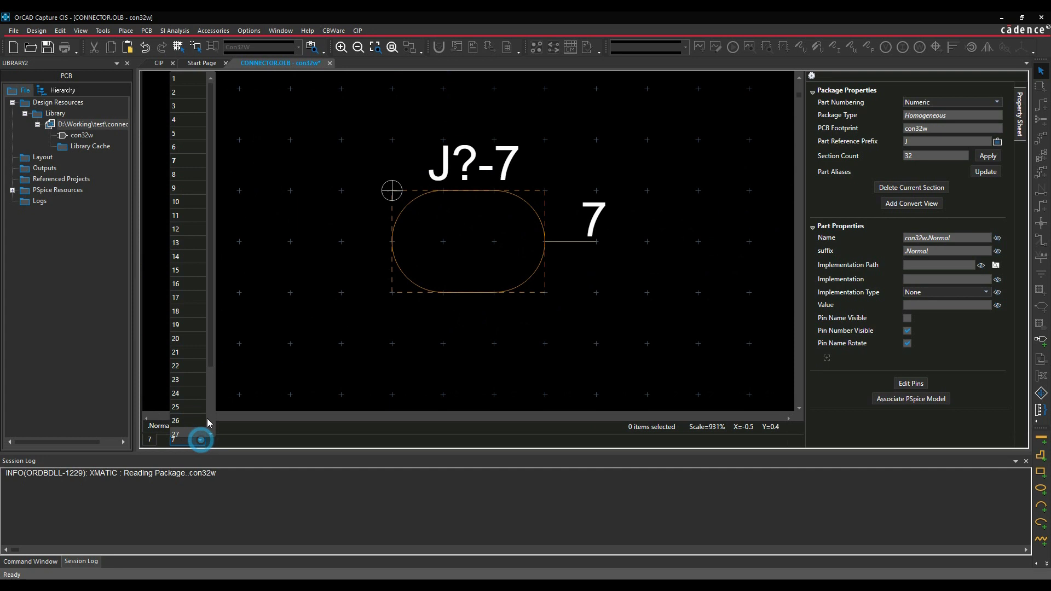
{"action": "left_click", "coordinate": [193, 313]}
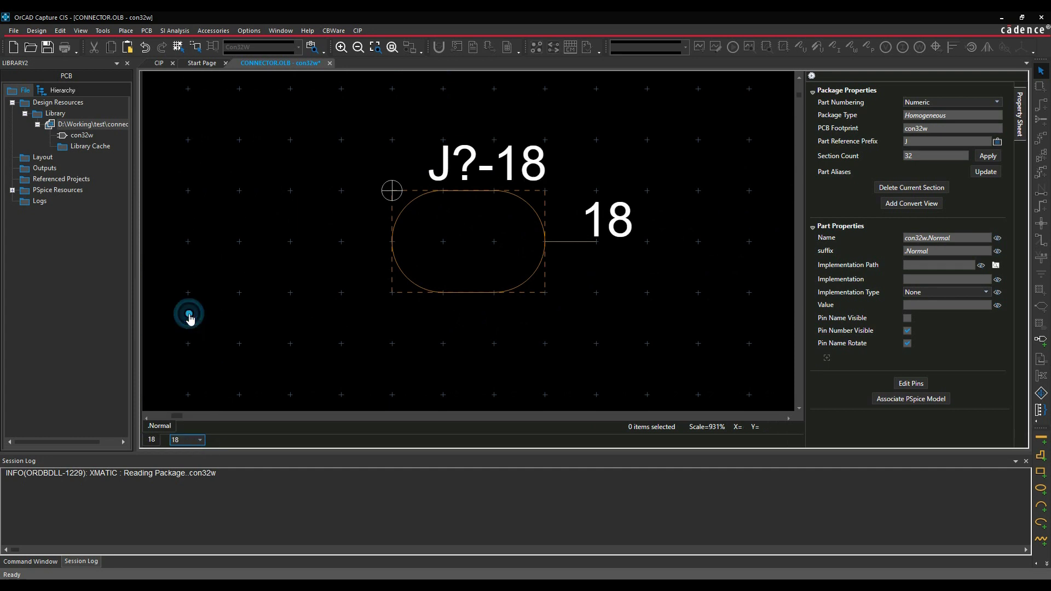
{"action": "left_click", "coordinate": [200, 440]}
{"action": "left_click", "coordinate": [187, 428]}
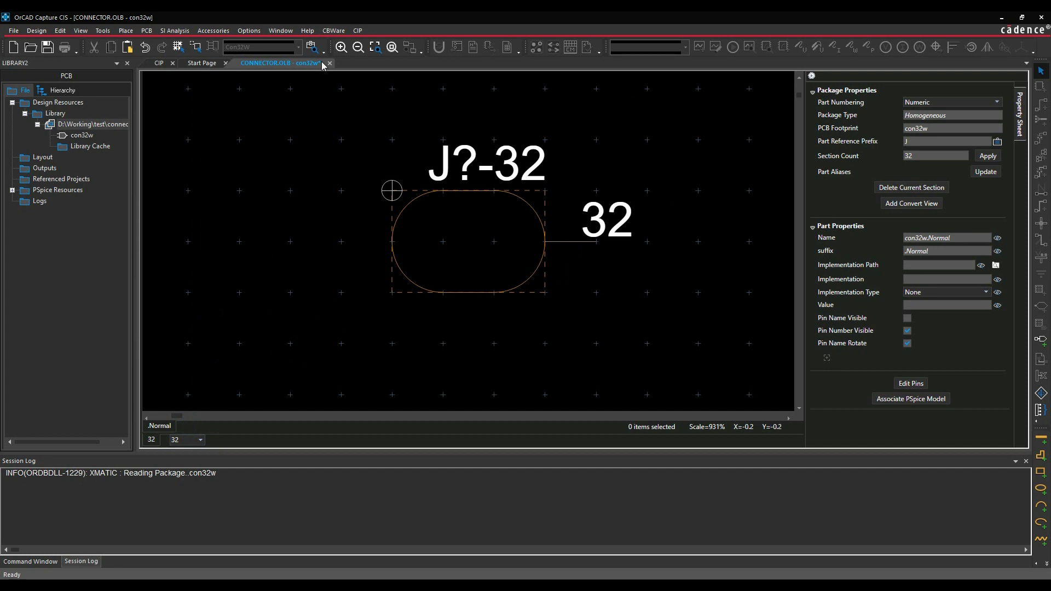
Save the con32w part and close its editor tab
{"action": "right_click", "coordinate": [300, 65]}
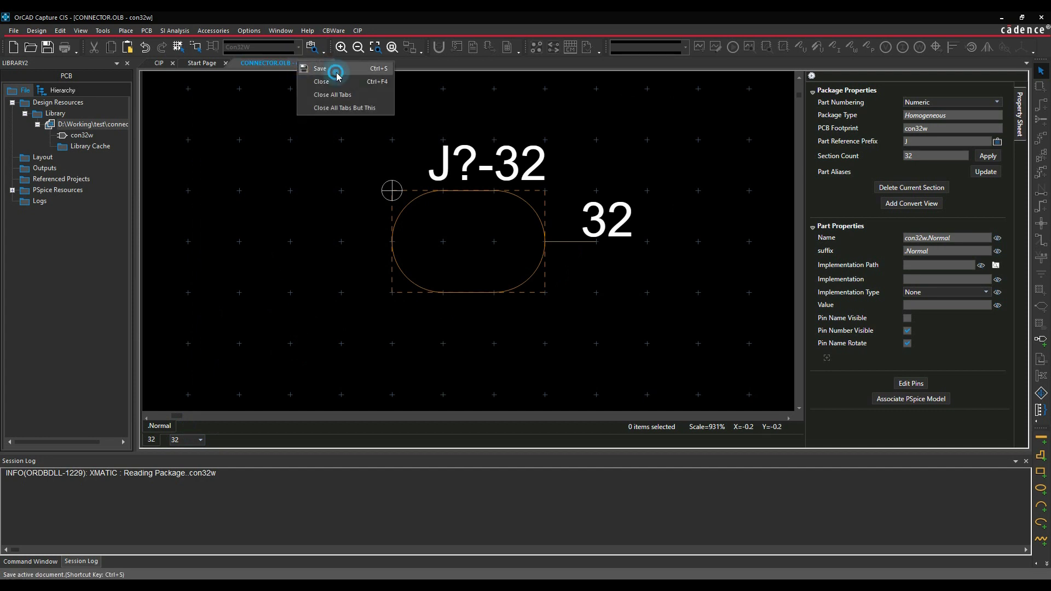
{"action": "left_click", "coordinate": [323, 69]}
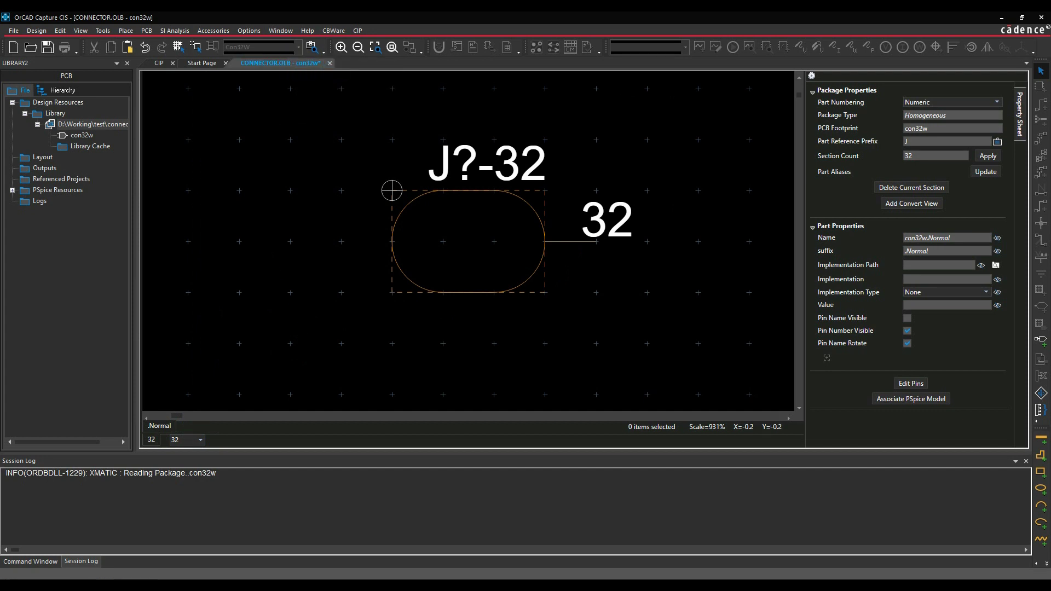
{"action": "left_click", "coordinate": [327, 63]}
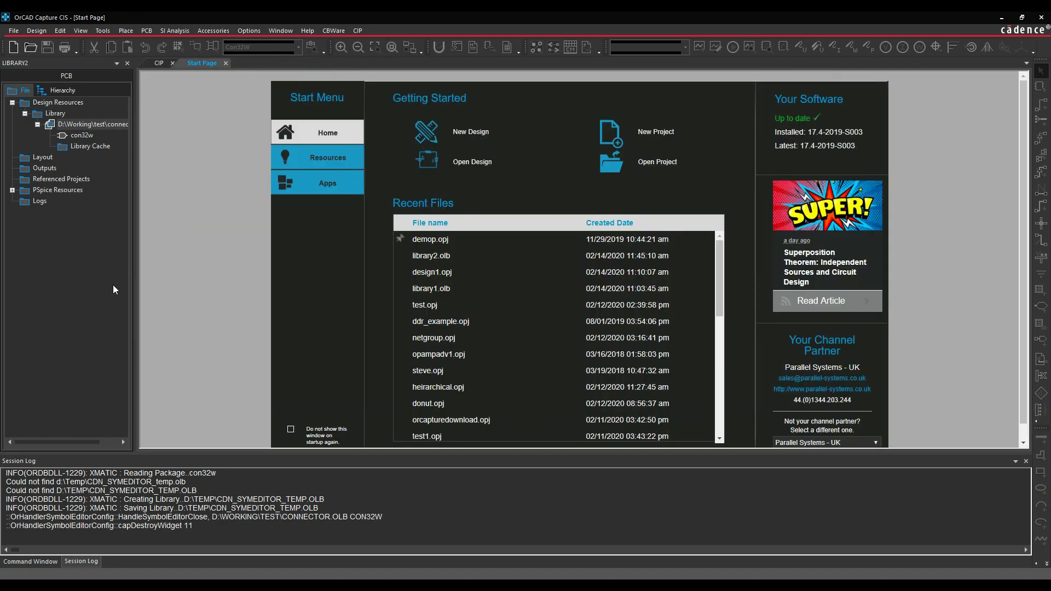
{"action": "right_click", "coordinate": [99, 124]}
Create part con32w_1 in the connector library with prefix J and footprint con32w
{"action": "left_click", "coordinate": [164, 130]}
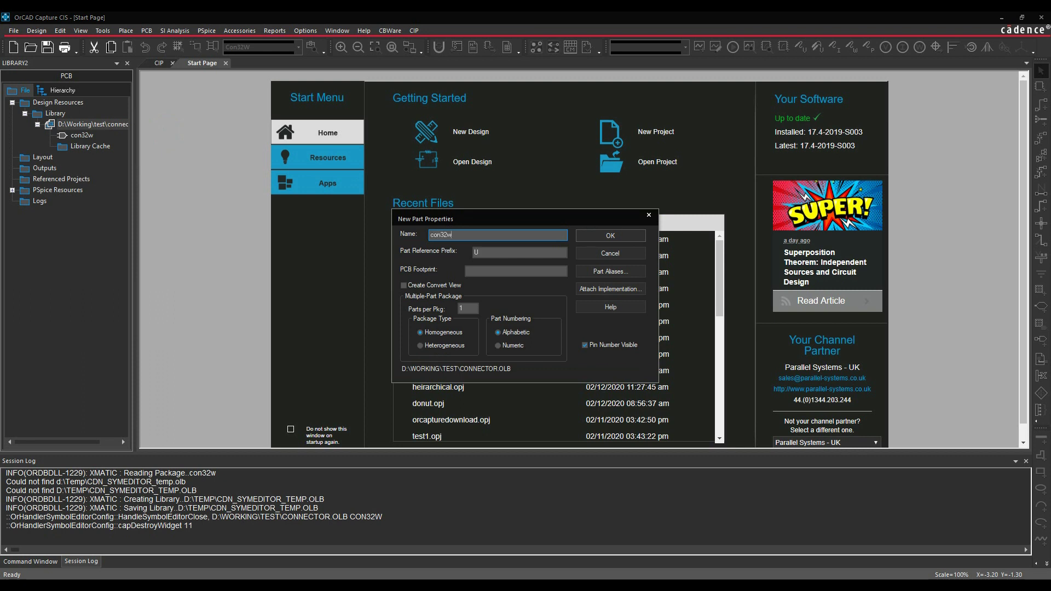
{"action": "left_click", "coordinate": [482, 251]}
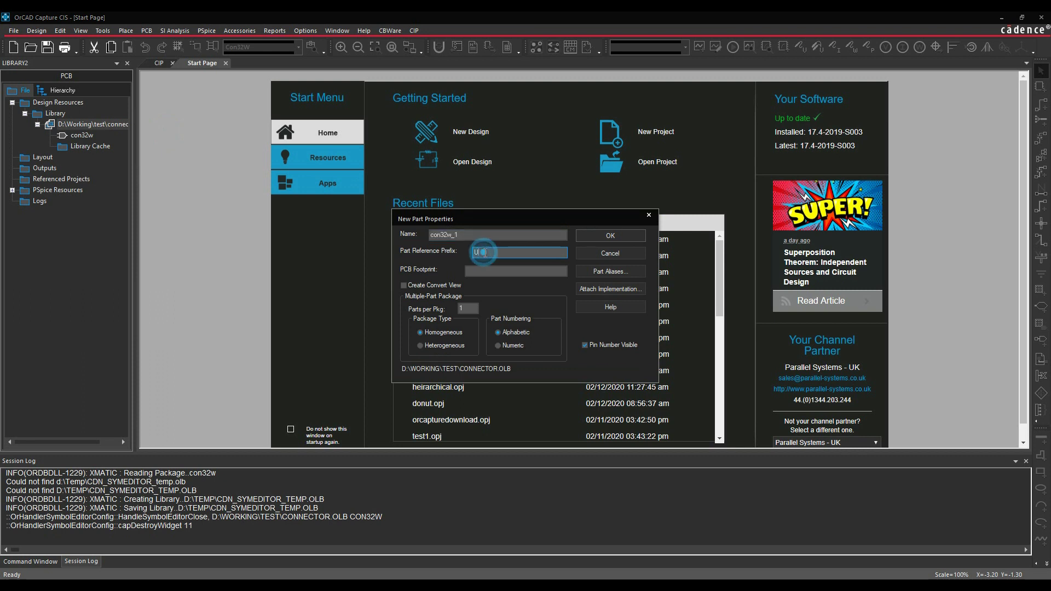
{"action": "key", "text": "Tab"}
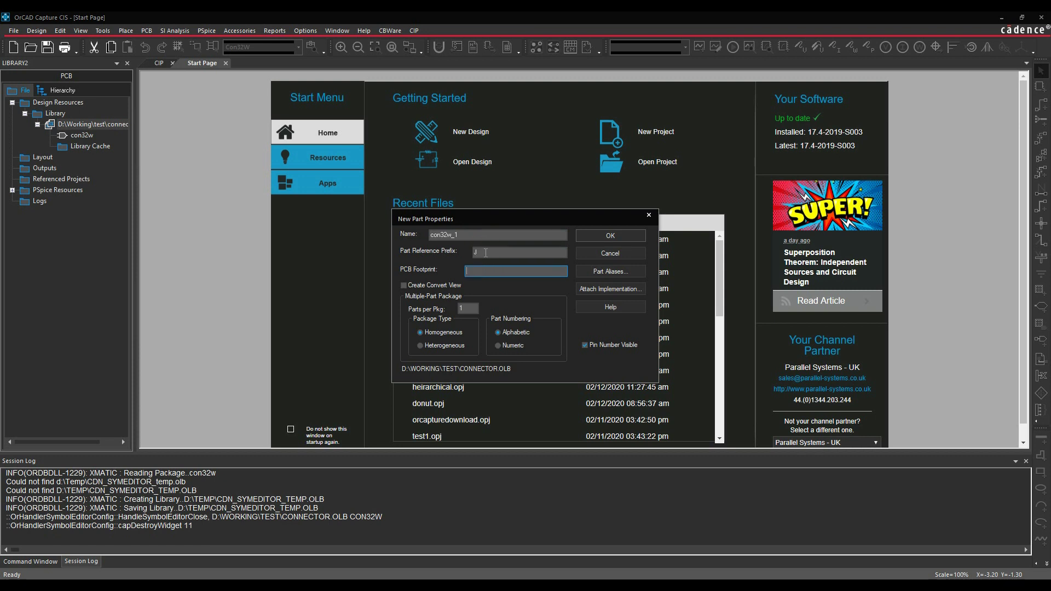
{"action": "type", "text": "con32w"}
{"action": "left_click", "coordinate": [610, 236]}
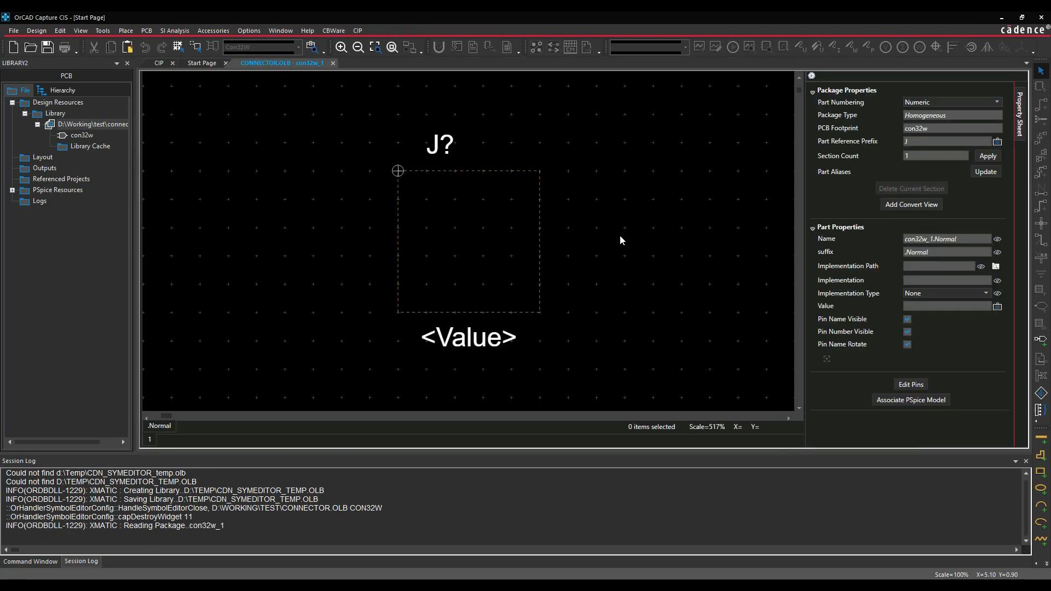
Place a Short pin array of 16 odd pins, 1 to 31 incrementing by 2, along the body's left edge
{"action": "left_click", "coordinate": [125, 31]}
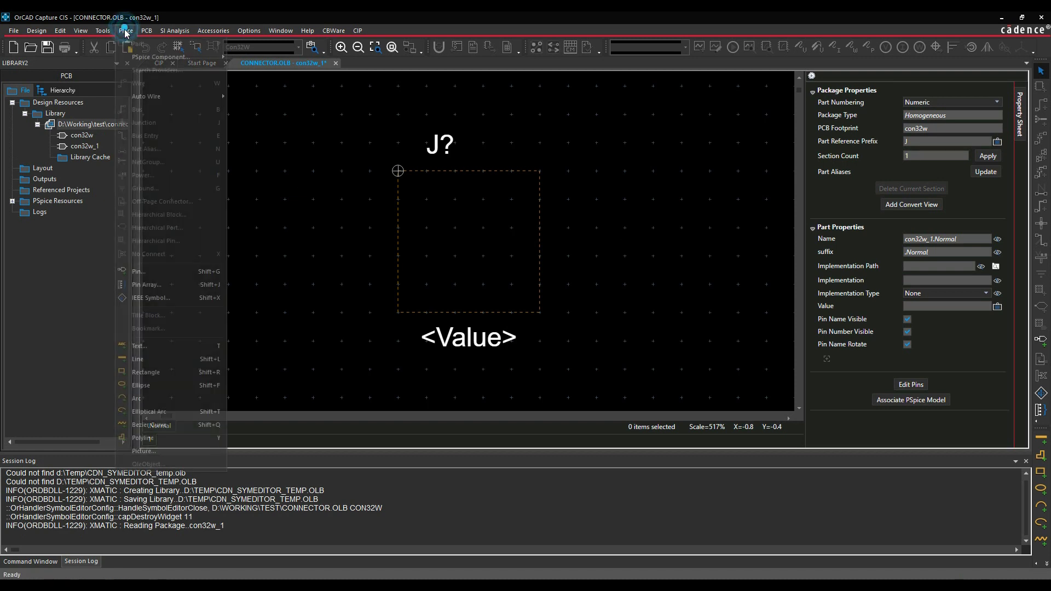
{"action": "left_click", "coordinate": [164, 285]}
{"action": "left_click", "coordinate": [573, 204]}
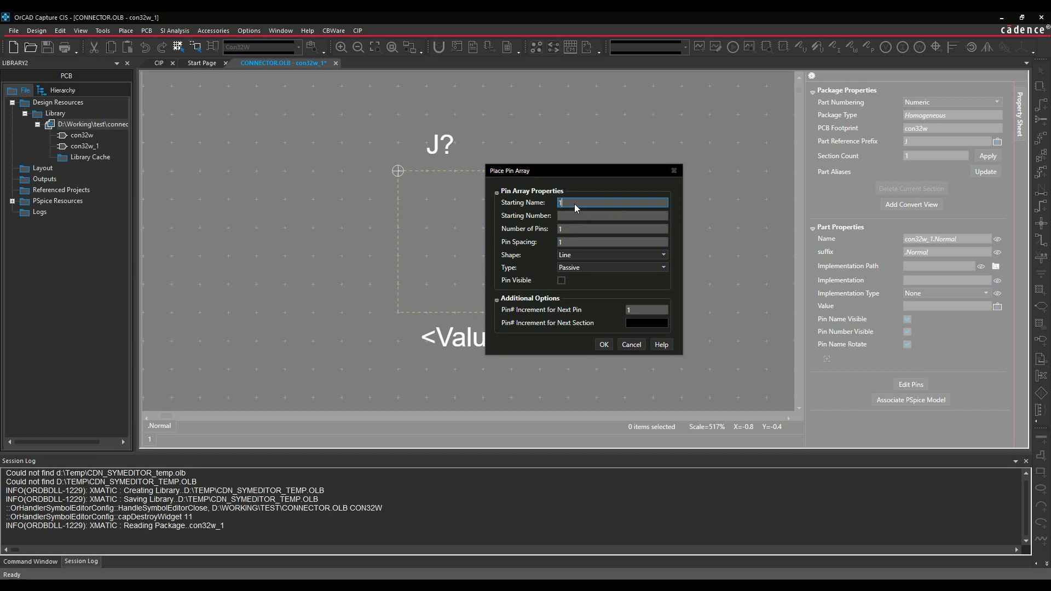
{"action": "type", "text": "1"}
{"action": "key", "text": "Tab"}
{"action": "key", "text": "Tab"}
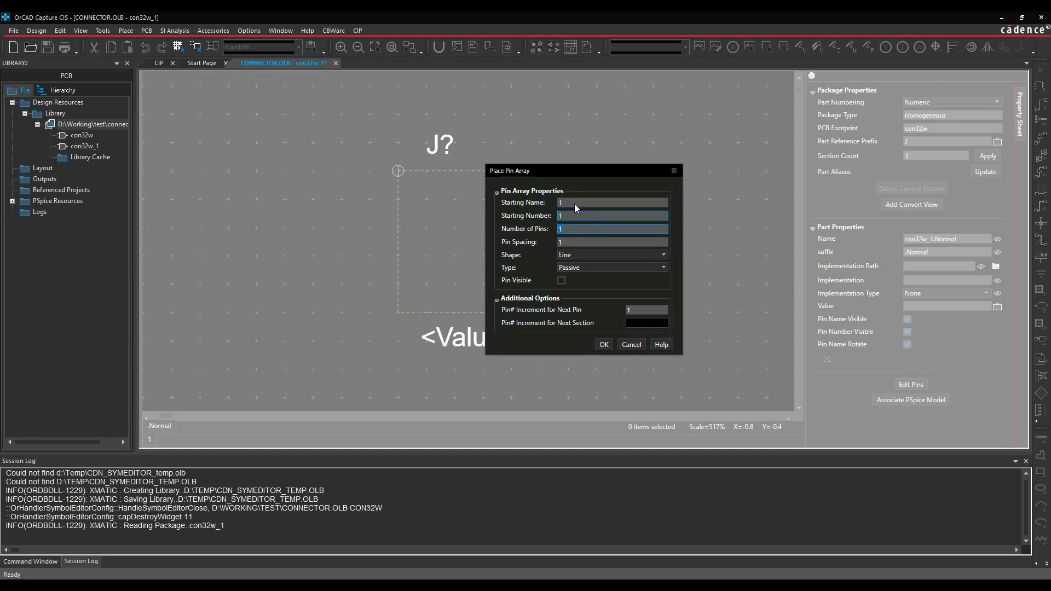
{"action": "type", "text": "16"}
{"action": "key", "text": "Tab"}
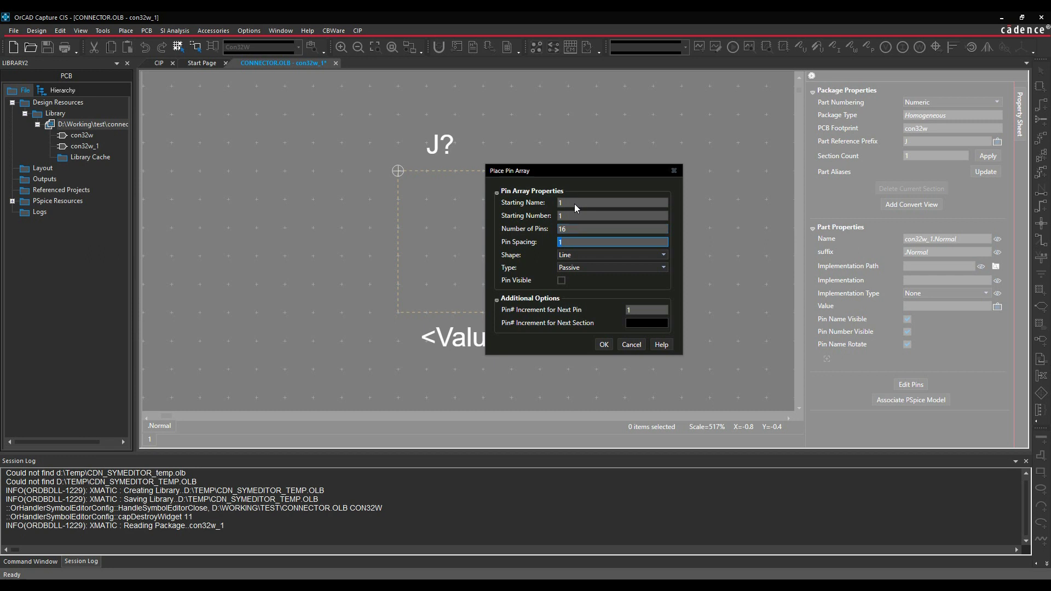
{"action": "left_click", "coordinate": [587, 255]}
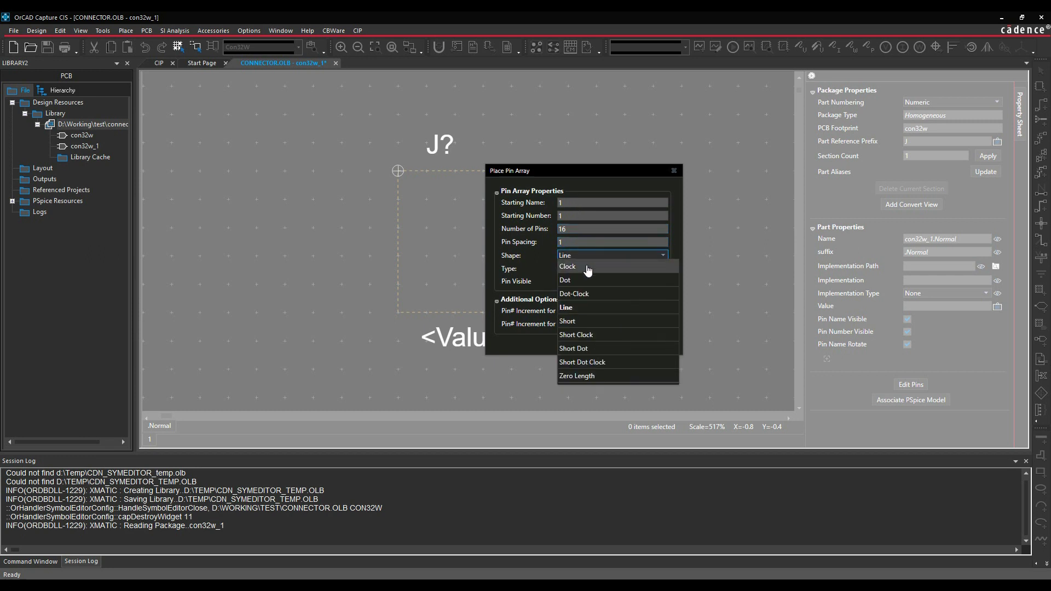
{"action": "left_click", "coordinate": [581, 323]}
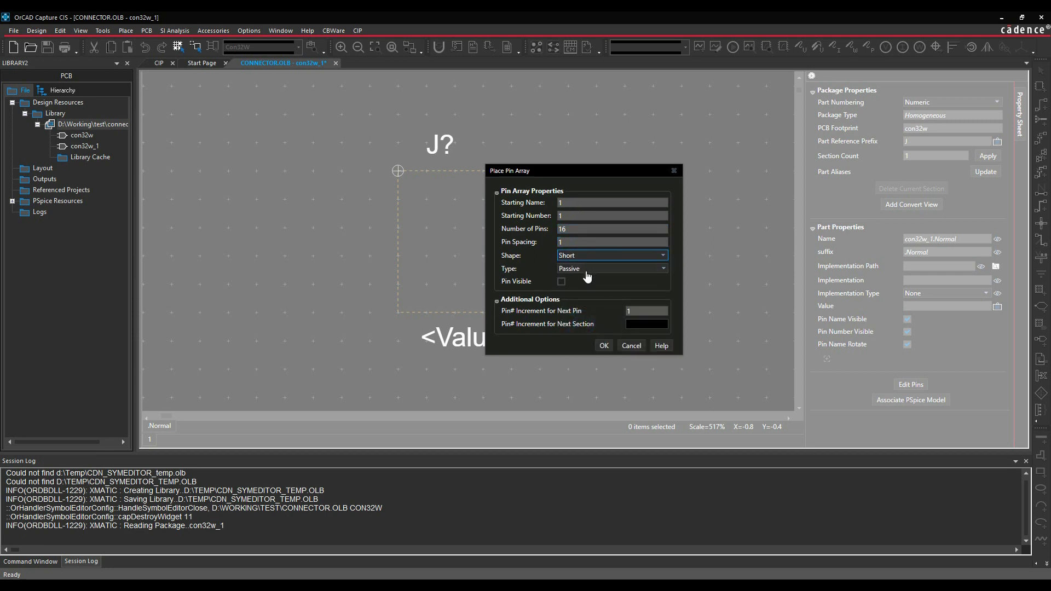
{"action": "double_click", "coordinate": [639, 311]}
{"action": "type", "text": "2"}
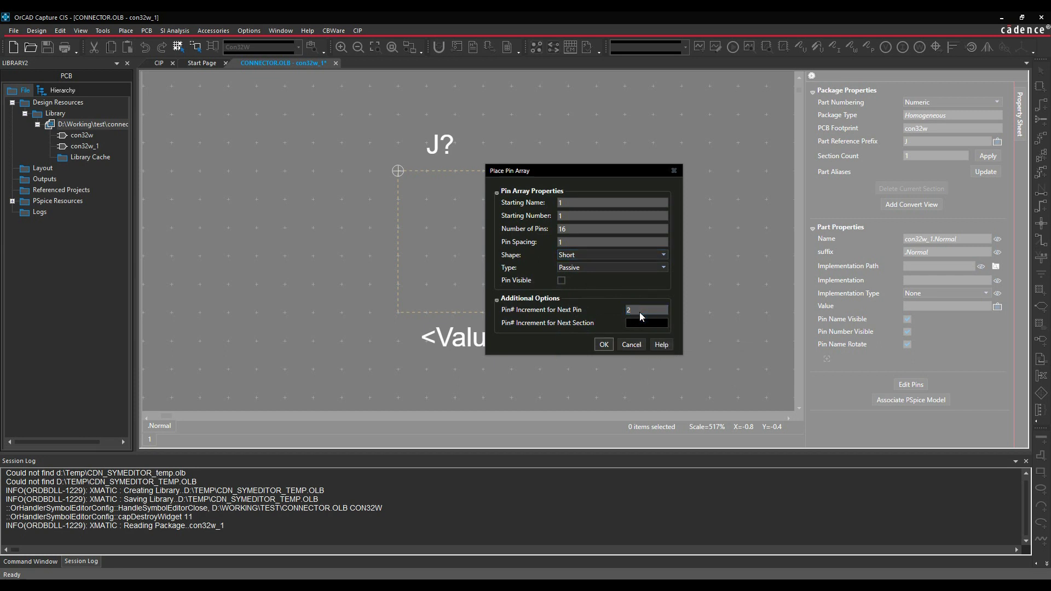
{"action": "left_click", "coordinate": [603, 345]}
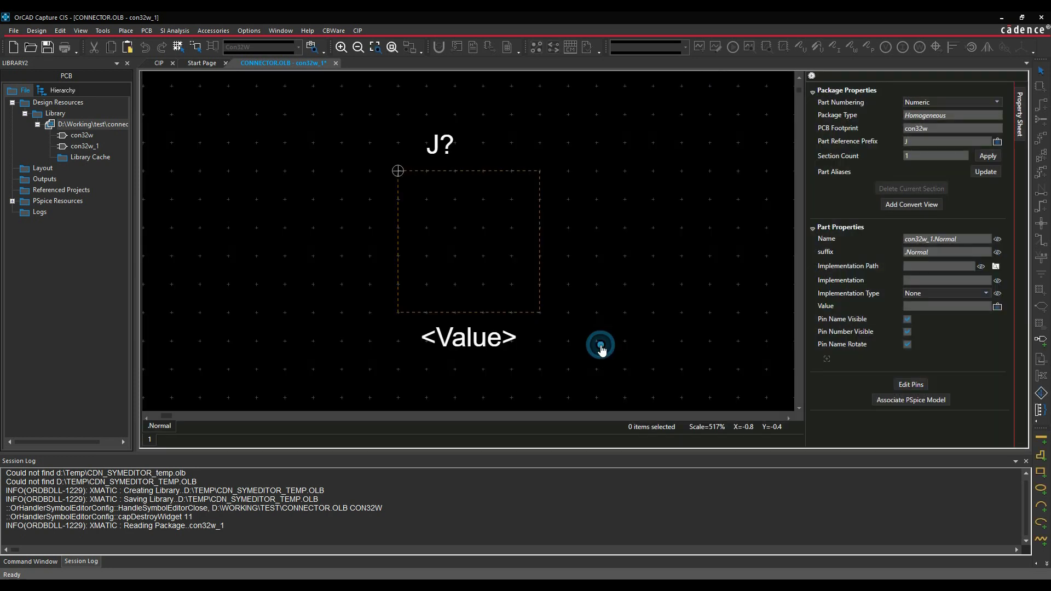
{"action": "left_click", "coordinate": [360, 195]}
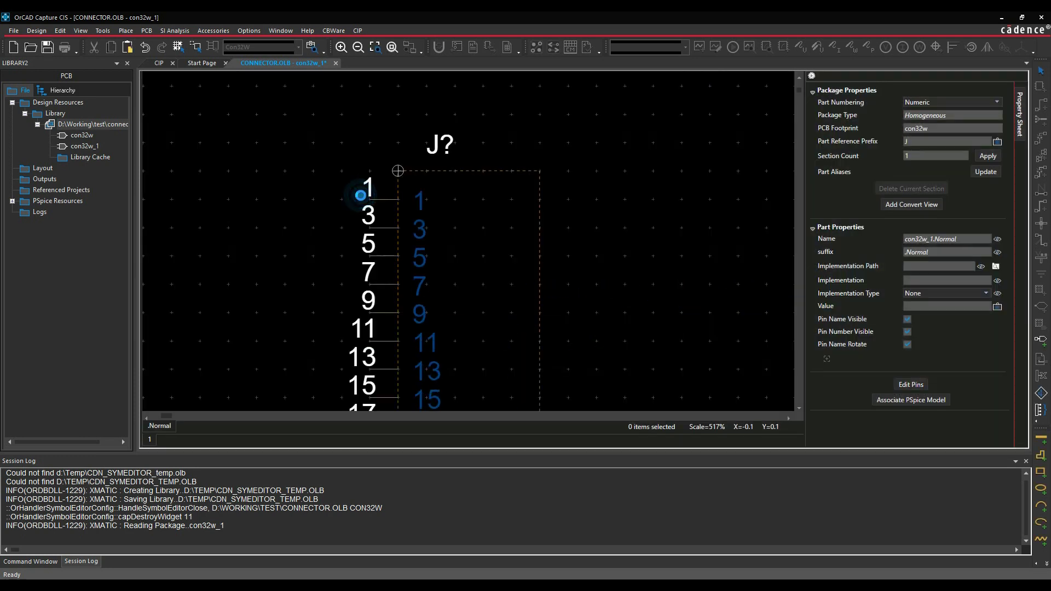
Place a second array of even pins starting at 2 on the body's right side
{"action": "left_click", "coordinate": [126, 31]}
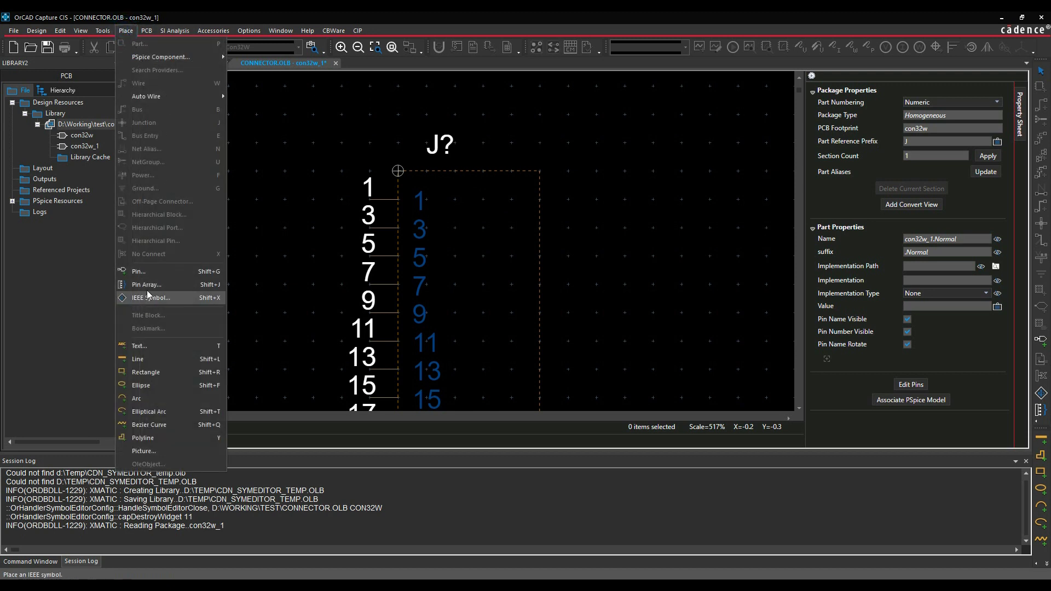
{"action": "left_click", "coordinate": [147, 288]}
{"action": "left_click", "coordinate": [583, 203]}
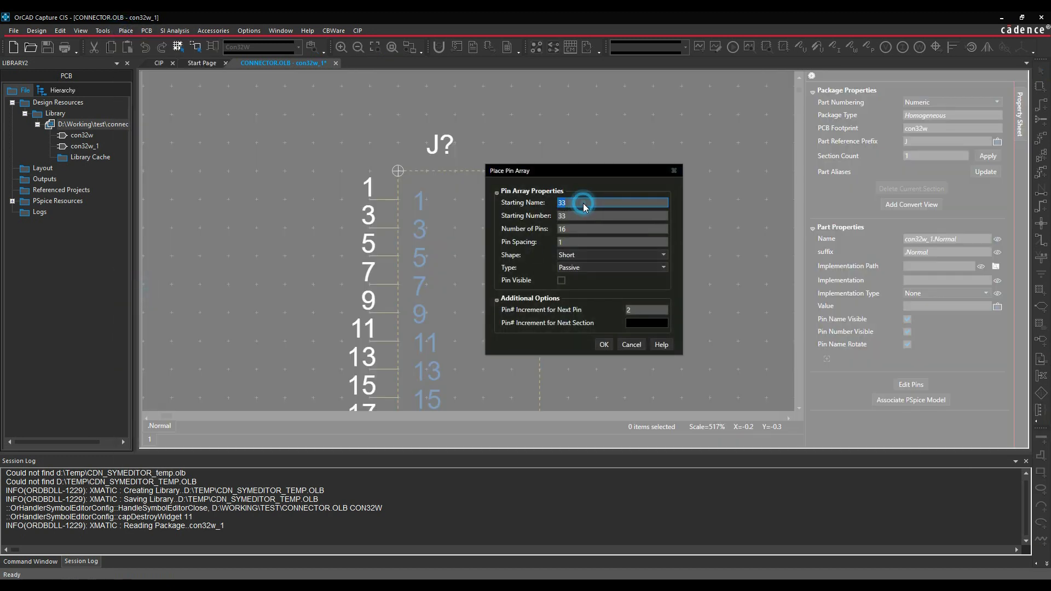
{"action": "type", "text": "2"}
{"action": "key", "text": "Tab"}
{"action": "type", "text": "2"}
{"action": "key", "text": "Tab"}
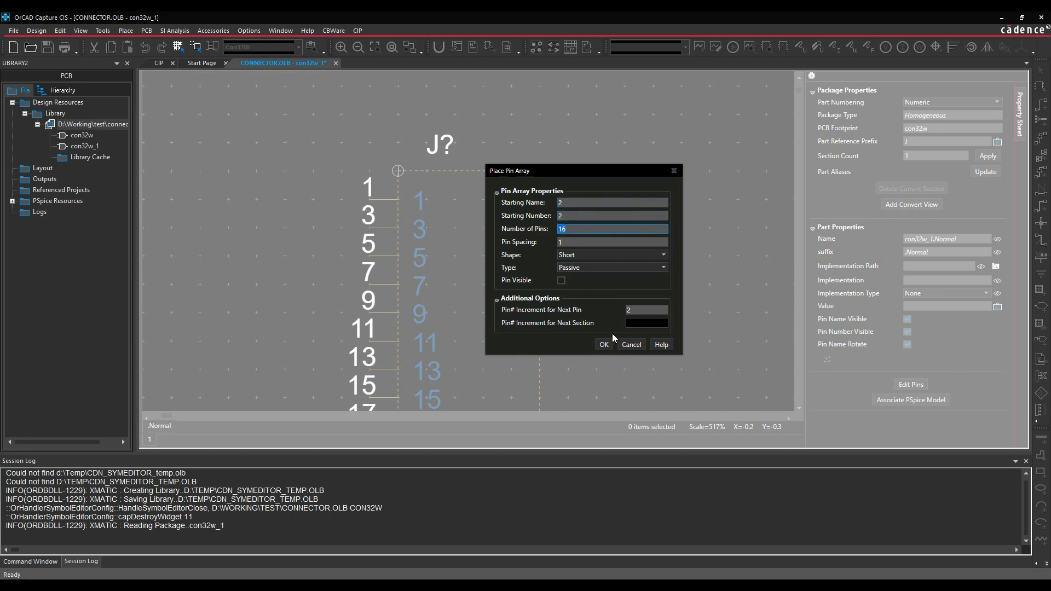
{"action": "left_click", "coordinate": [604, 346]}
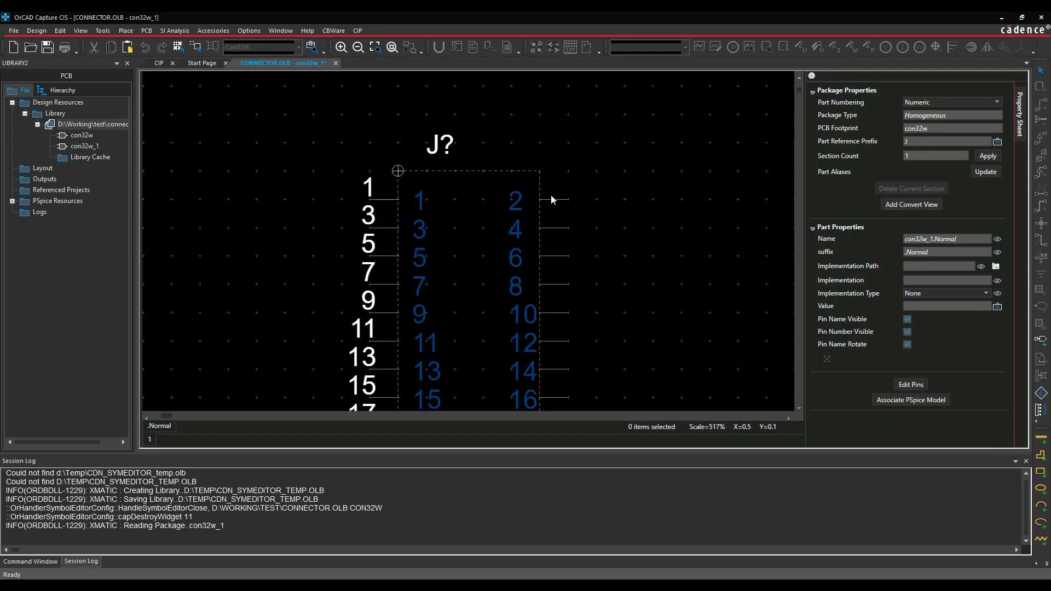
{"action": "left_click", "coordinate": [552, 196]}
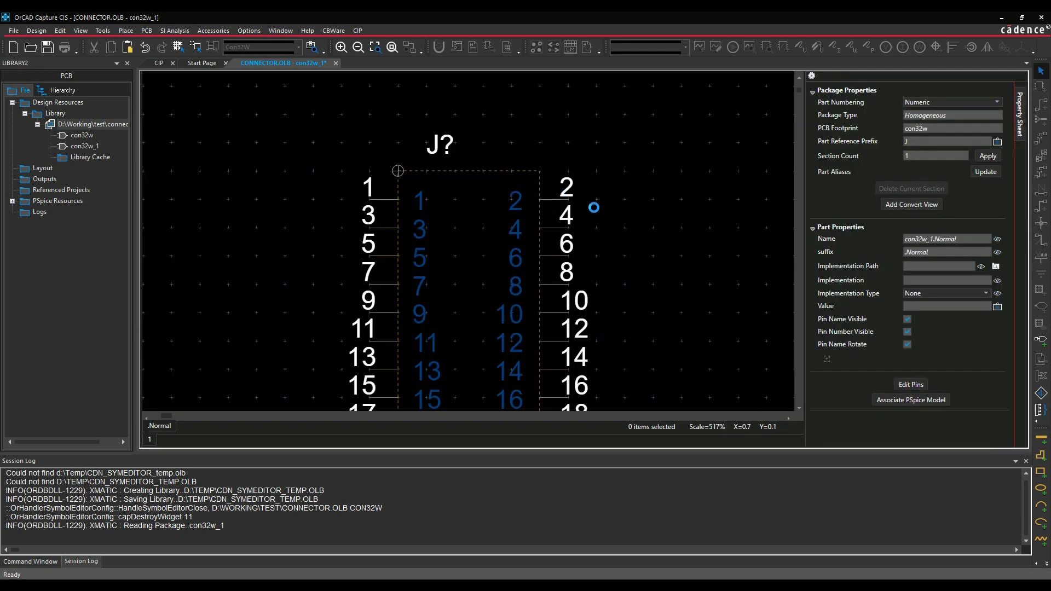
Draw a new rectangular body for con32w_1 enclosing both pin columns
{"action": "scroll", "coordinate": [596, 302], "scroll_direction": "down", "scroll_amount": 1, "text": "ctrl"}
{"action": "scroll", "coordinate": [596, 300], "scroll_direction": "down", "scroll_amount": 5}
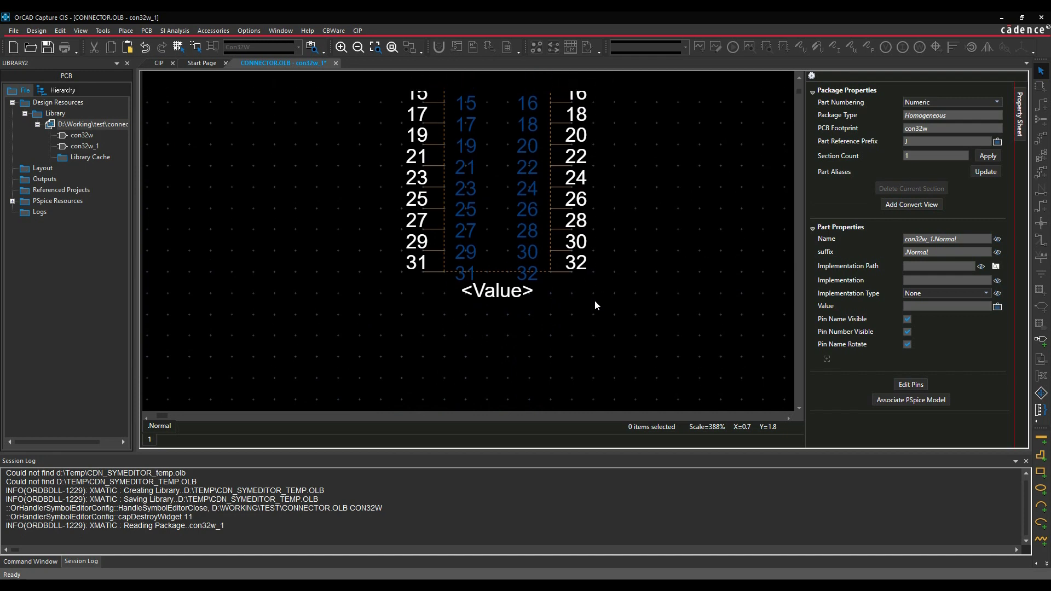
{"action": "scroll", "coordinate": [595, 300], "scroll_direction": "up", "scroll_amount": 3}
{"action": "scroll", "coordinate": [596, 305], "scroll_direction": "down", "scroll_amount": 2}
{"action": "scroll", "coordinate": [593, 300], "scroll_direction": "down", "scroll_amount": 1, "text": "ctrl"}
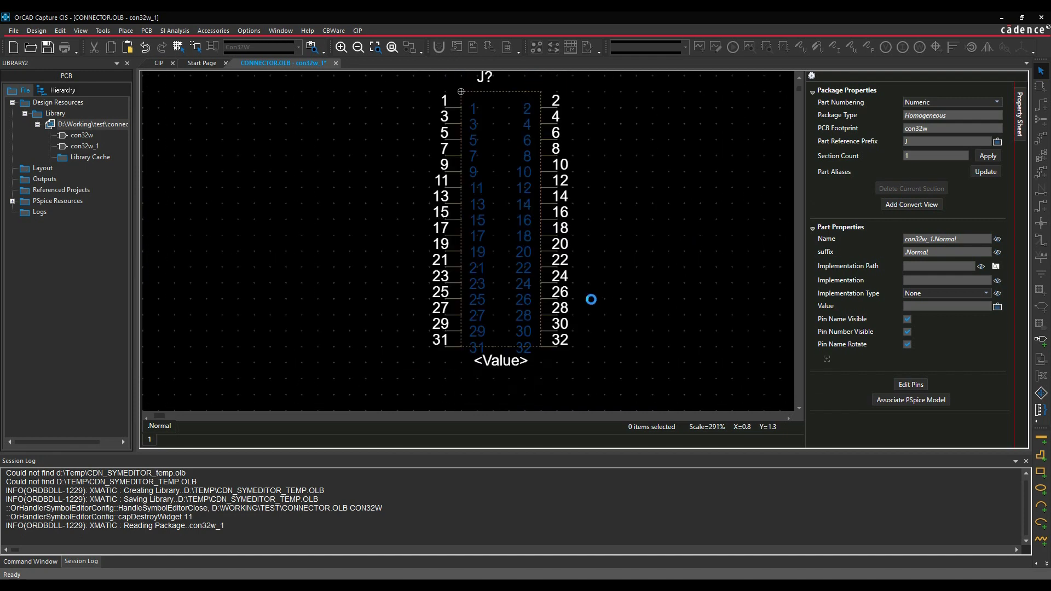
{"action": "left_click", "coordinate": [541, 361]}
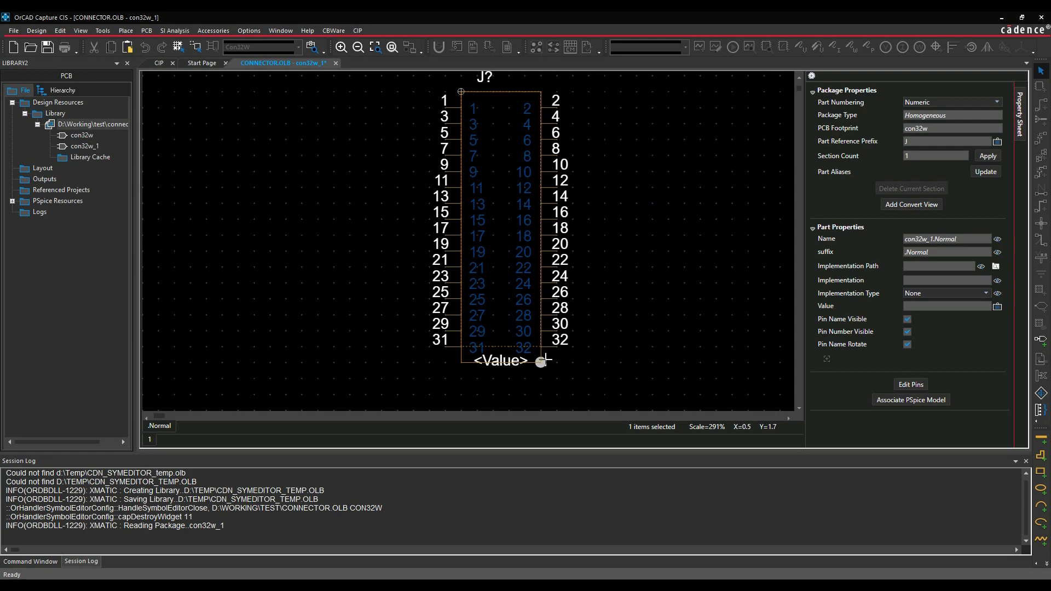
{"action": "left_click", "coordinate": [541, 361]}
{"action": "left_click", "coordinate": [1040, 472]}
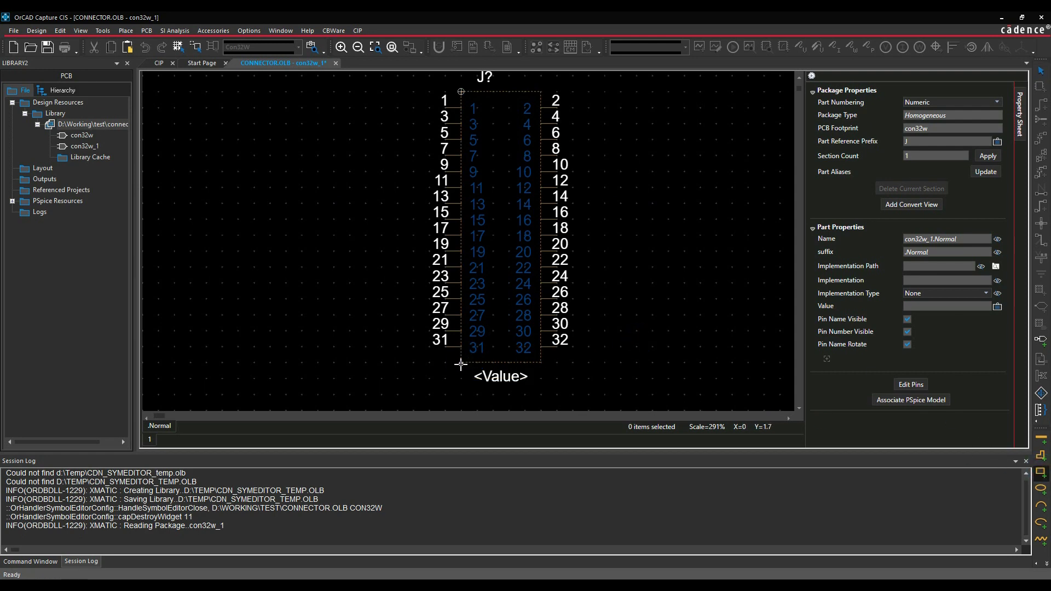
{"action": "left_click_drag", "start_coordinate": [462, 363], "coordinate": [540, 91]}
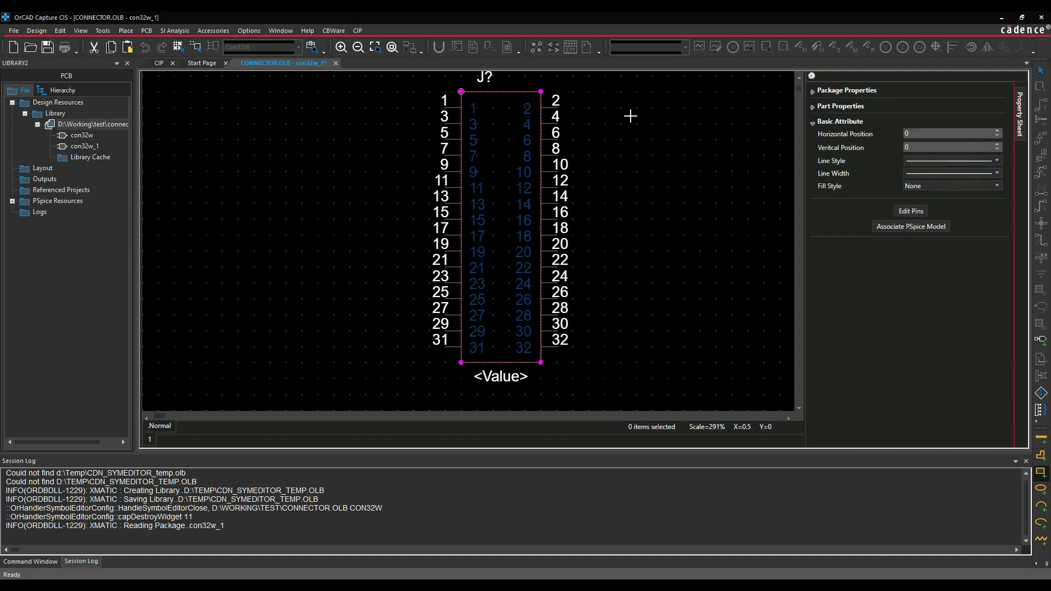
{"action": "left_click", "coordinate": [678, 144]}
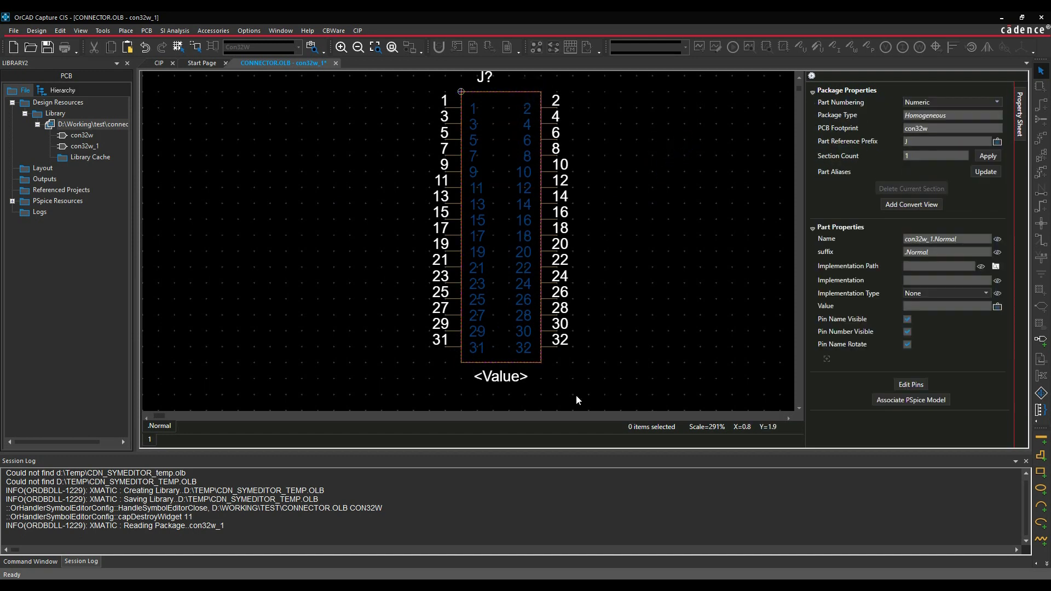
Set the part's Value label display to Value Only
{"action": "left_click", "coordinate": [502, 379]}
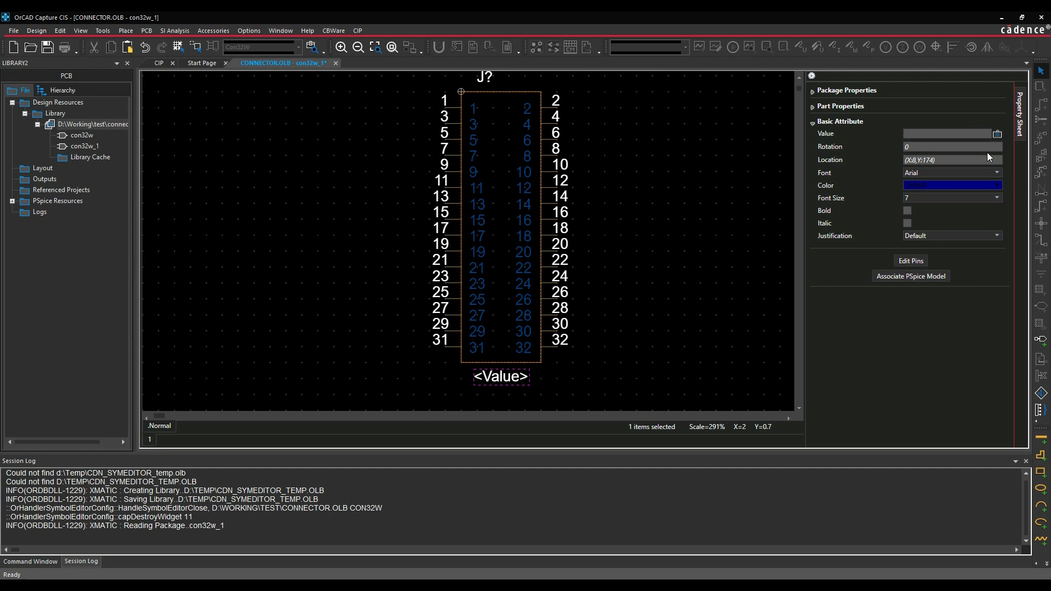
{"action": "left_click", "coordinate": [998, 133]}
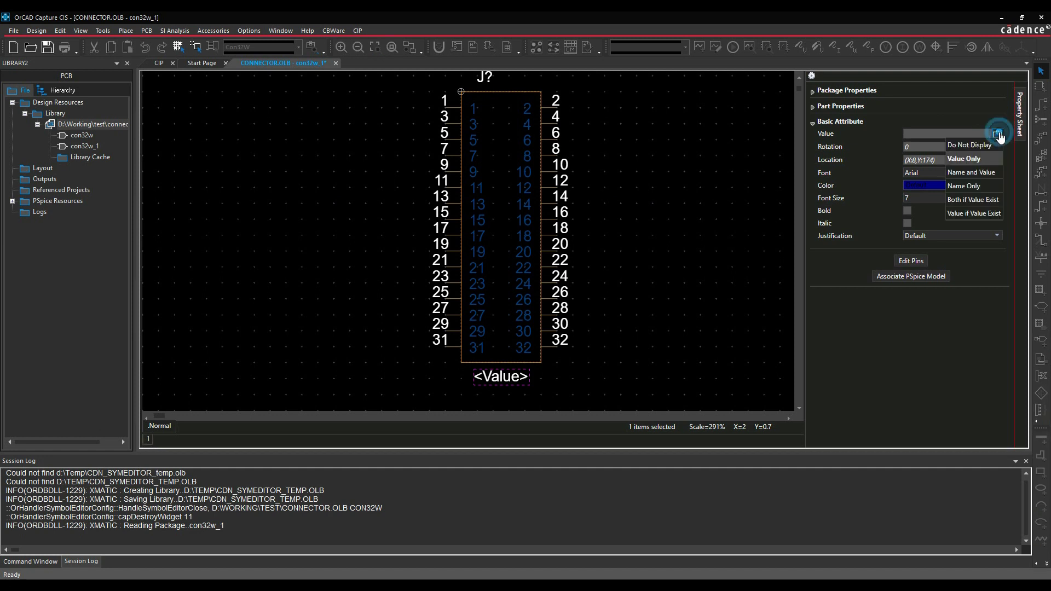
{"action": "left_click", "coordinate": [978, 159]}
{"action": "left_click", "coordinate": [679, 291]}
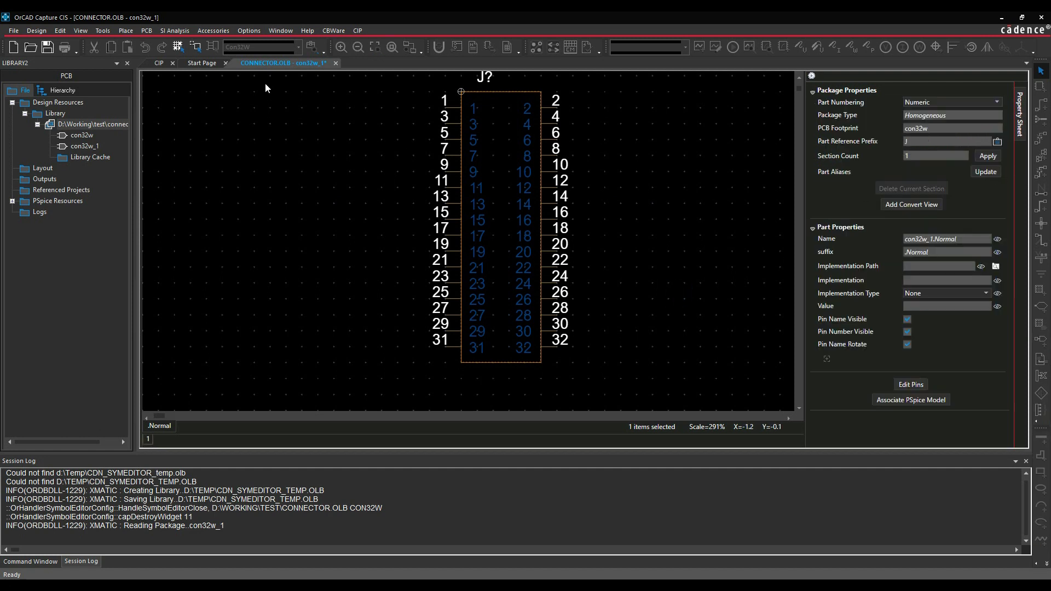
Save the connector library and close the con32w_1 part
{"action": "right_click", "coordinate": [281, 63]}
{"action": "left_click", "coordinate": [315, 72]}
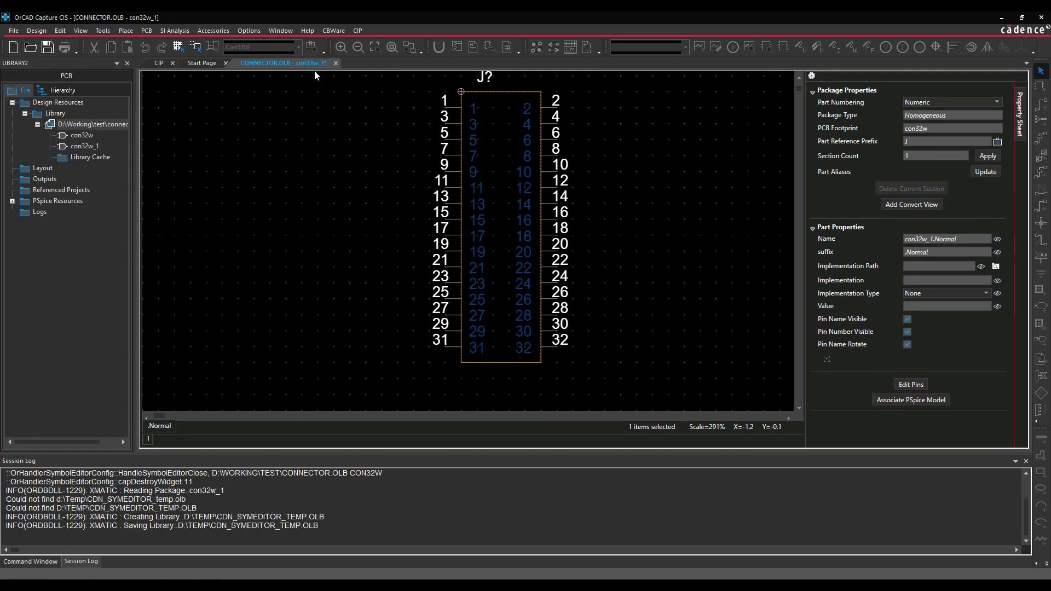
{"action": "right_click", "coordinate": [304, 64]}
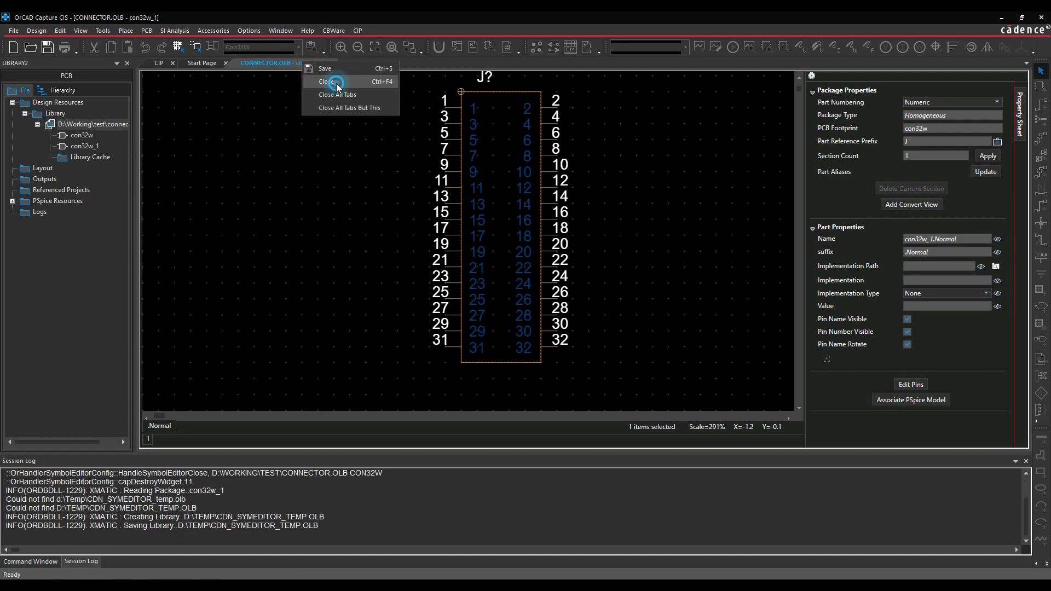
{"action": "left_click", "coordinate": [329, 81]}
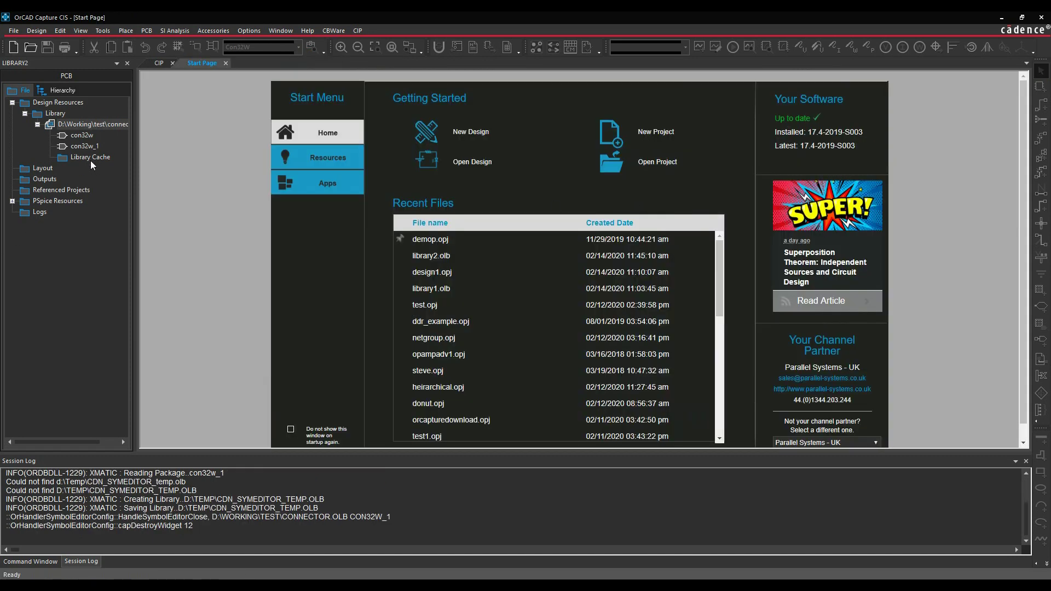
Start a new spreadsheet part in connector.olb named con32w_2 with reference prefix J
{"action": "left_click", "coordinate": [91, 123]}
{"action": "right_click", "coordinate": [91, 124]}
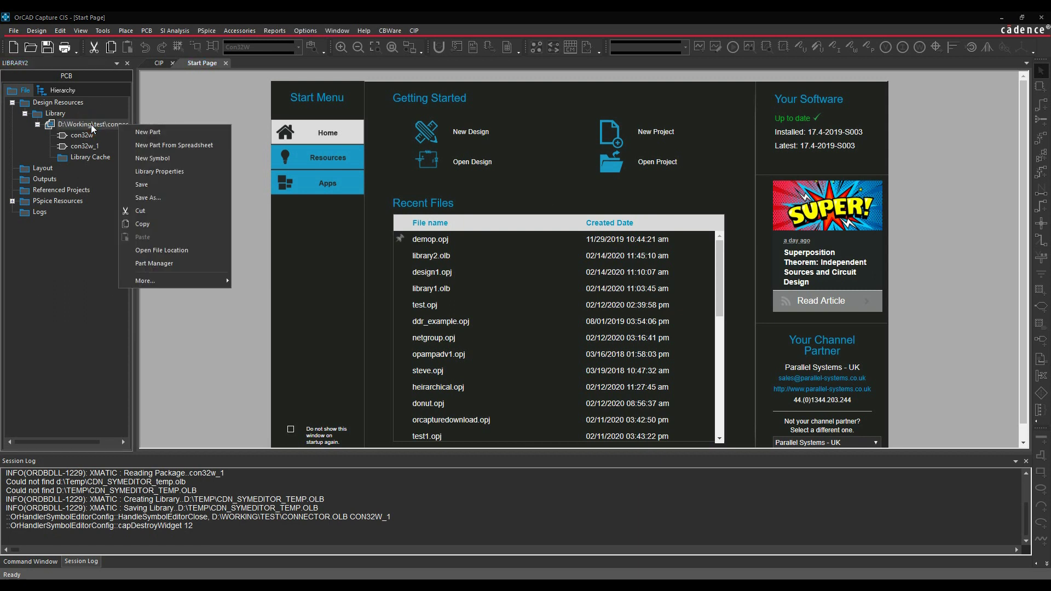
{"action": "left_click", "coordinate": [172, 146]}
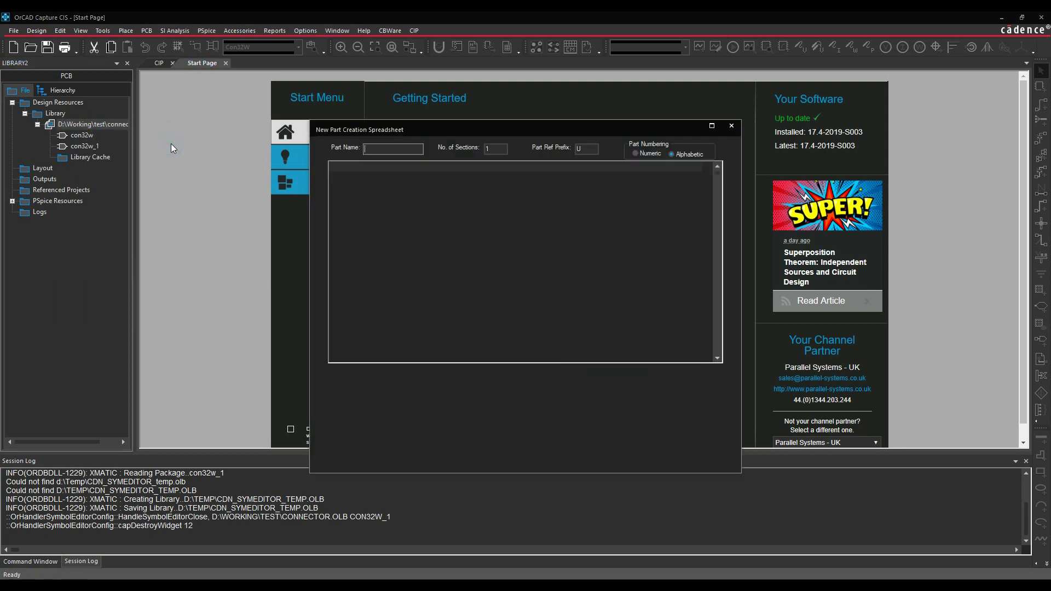
{"action": "left_click", "coordinate": [377, 147]}
{"action": "type", "text": "con32w"}
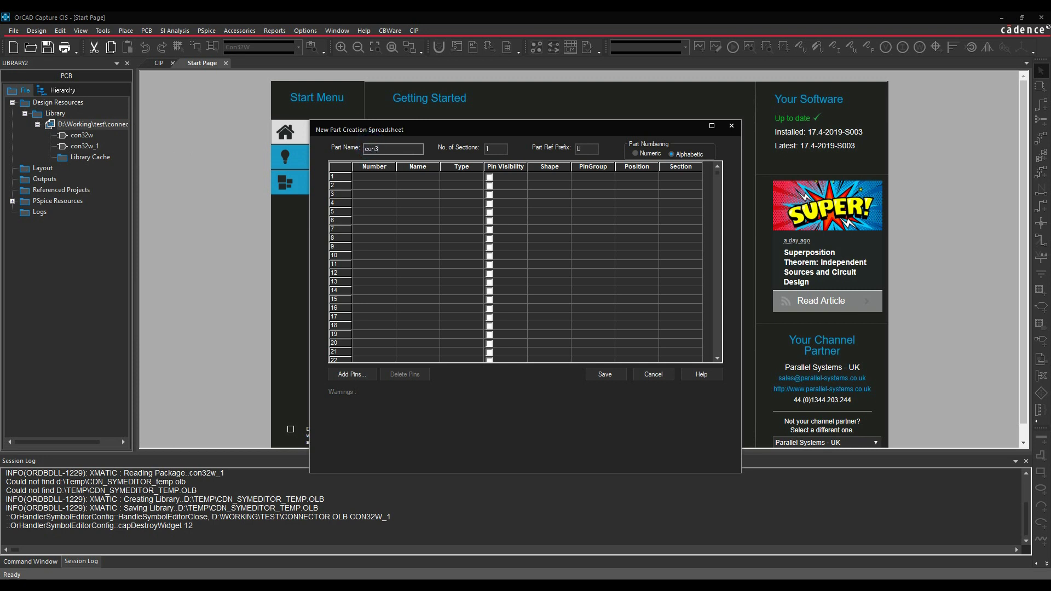
{"action": "type", "text": "_2"}
{"action": "key", "text": "Tab"}
{"action": "left_click", "coordinate": [586, 147]}
{"action": "key", "text": "Tab"}
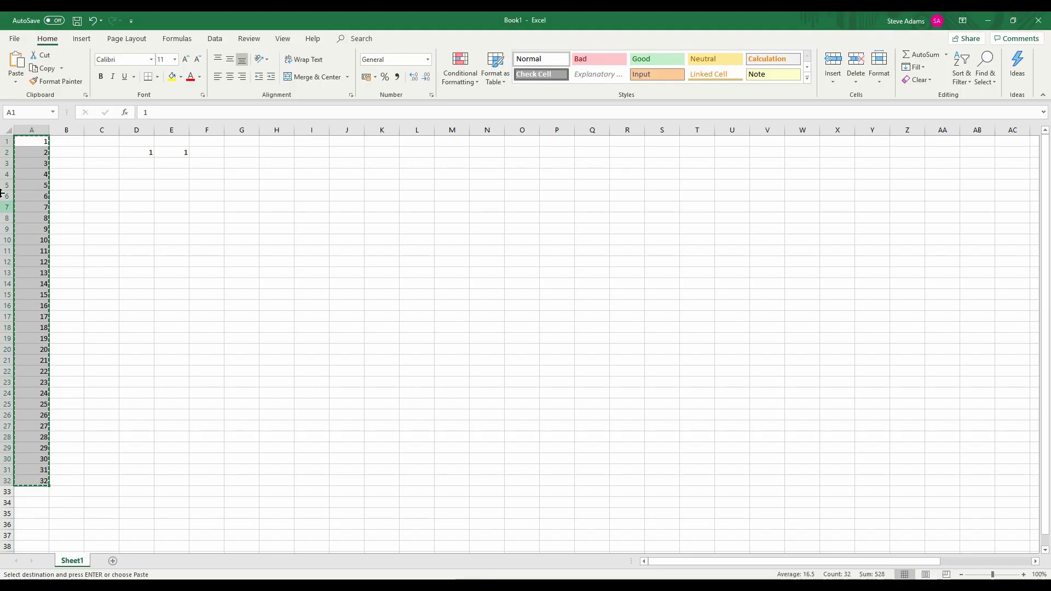
Copy the pin numbers 1–32 from column A in Excel
{"action": "left_click", "coordinate": [136, 240]}
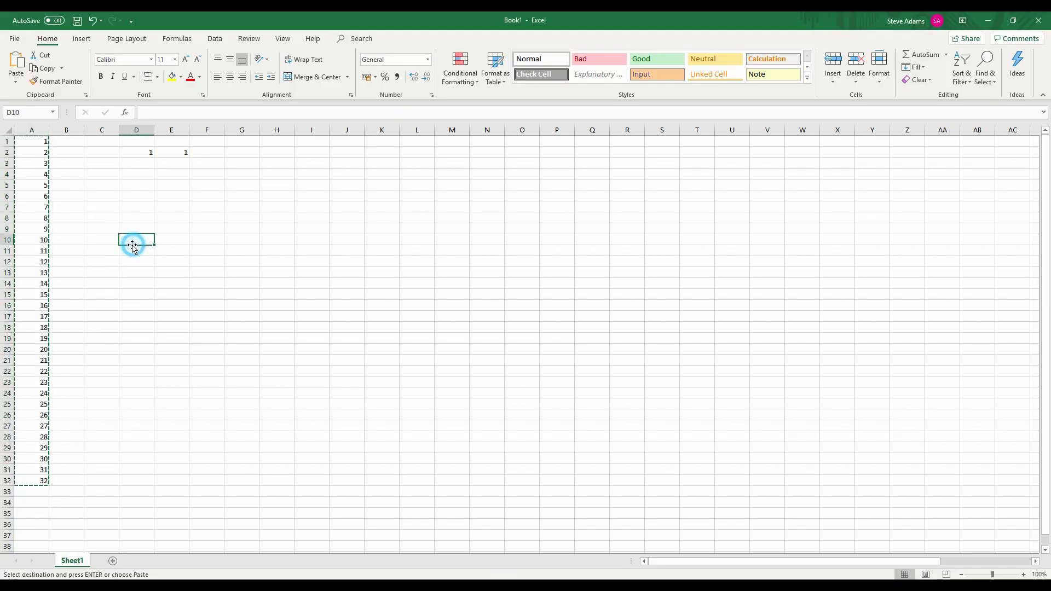
{"action": "left_click_drag", "start_coordinate": [38, 144], "coordinate": [37, 481]}
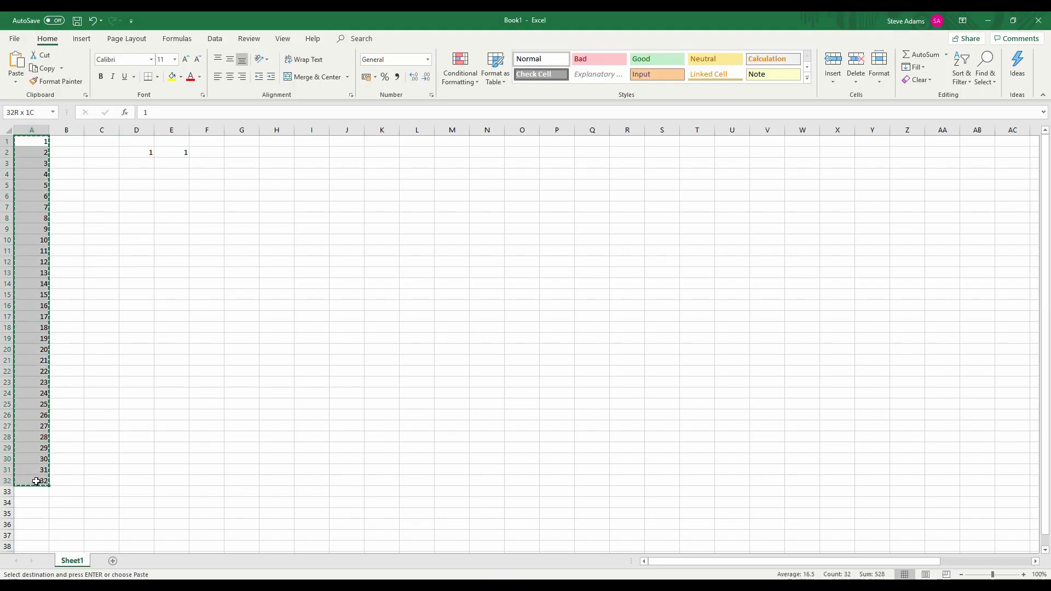
{"action": "key", "text": "ctrl+v"}
Paste the numbers 1–32 into both the Number and Name columns
{"action": "key", "text": "alt+Tab"}
{"action": "left_click", "coordinate": [377, 176]}
{"action": "key", "text": "ctrl+v"}
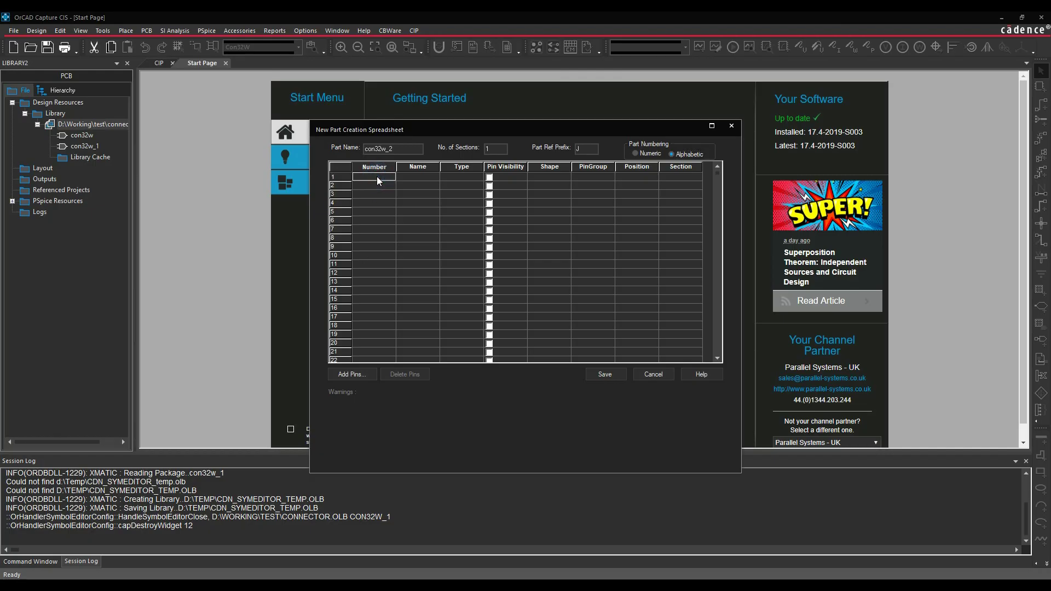
{"action": "left_click", "coordinate": [418, 175]}
{"action": "key", "text": "ctrl+v"}
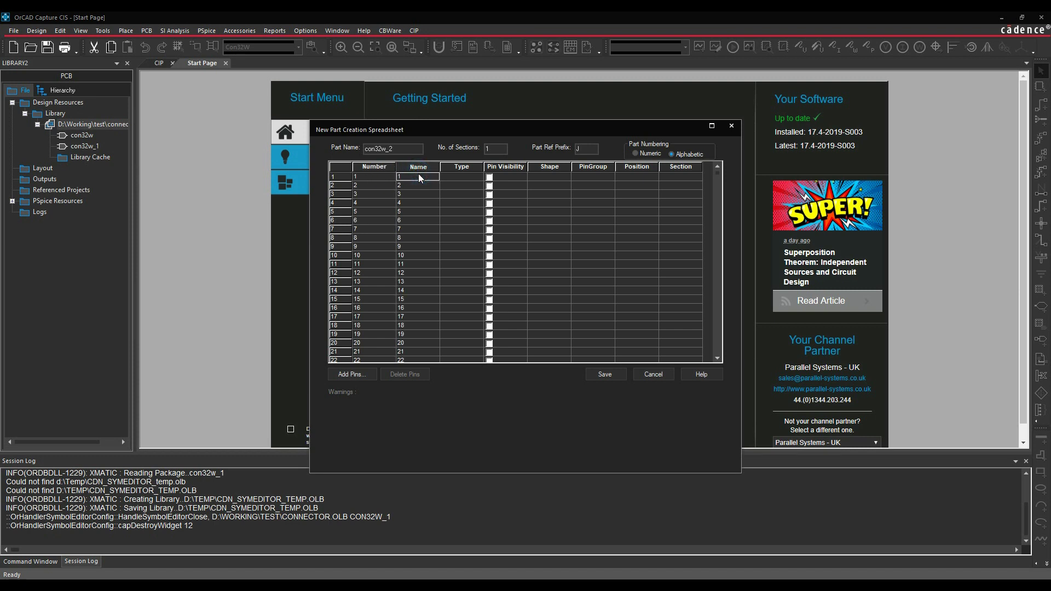
Make all 32 pins Passive, Short, Left, section A, then save and open con32w_2
{"action": "left_click_drag", "start_coordinate": [467, 176], "coordinate": [458, 342]}
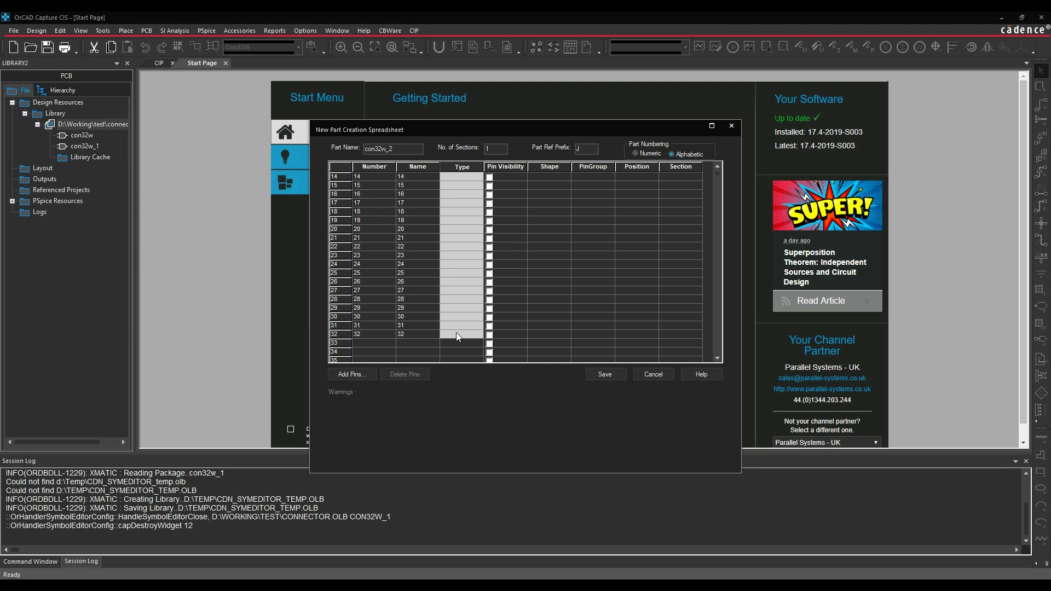
{"action": "left_click_drag", "start_coordinate": [458, 336], "coordinate": [458, 336]}
{"action": "type", "text": "Passive"}
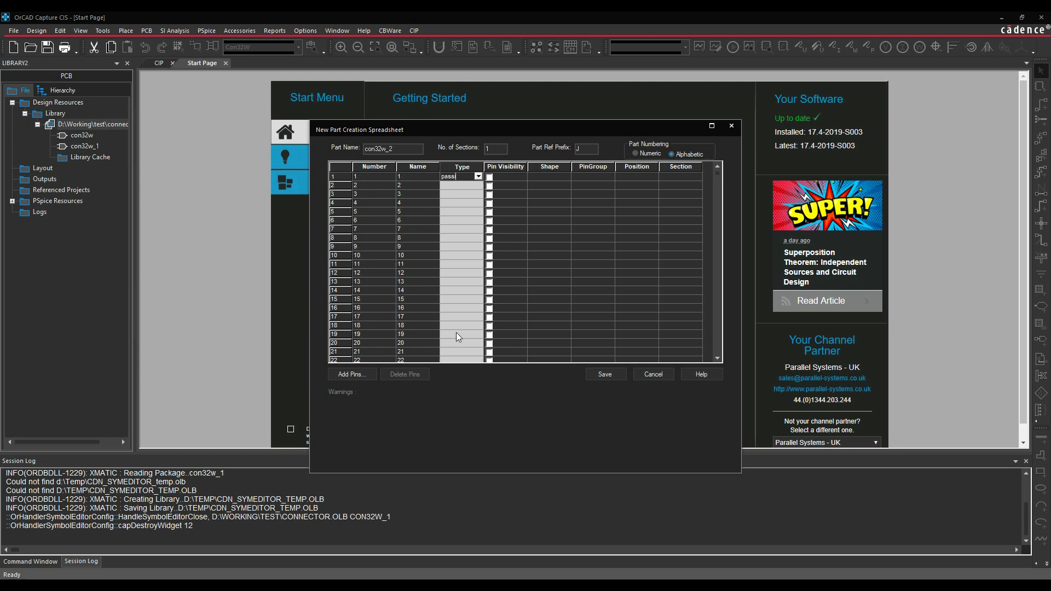
{"action": "key", "text": "Return"}
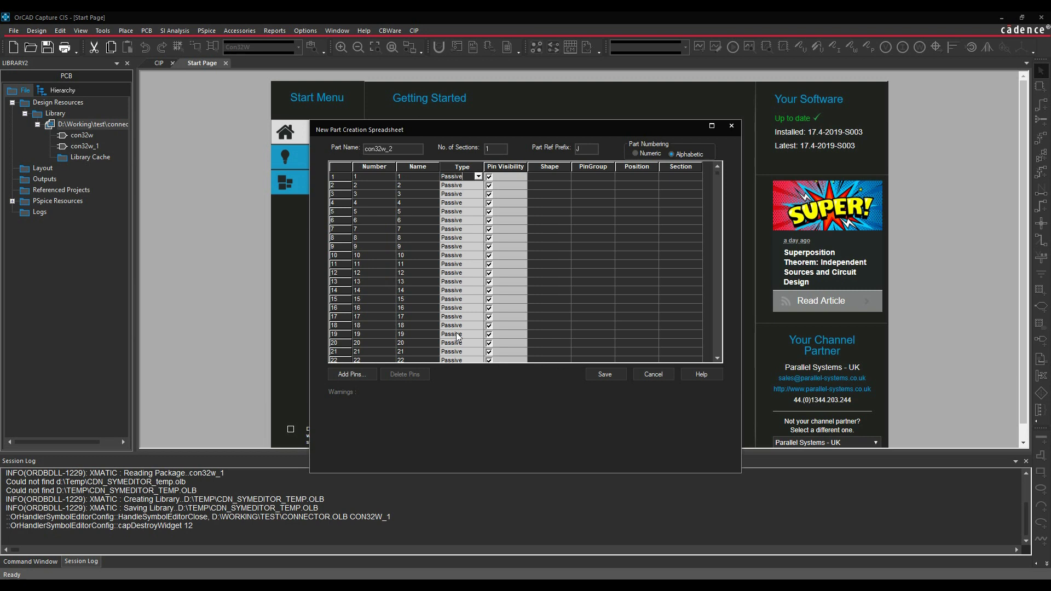
{"action": "left_click_drag", "start_coordinate": [553, 176], "coordinate": [547, 342]}
{"action": "type", "text": "s"}
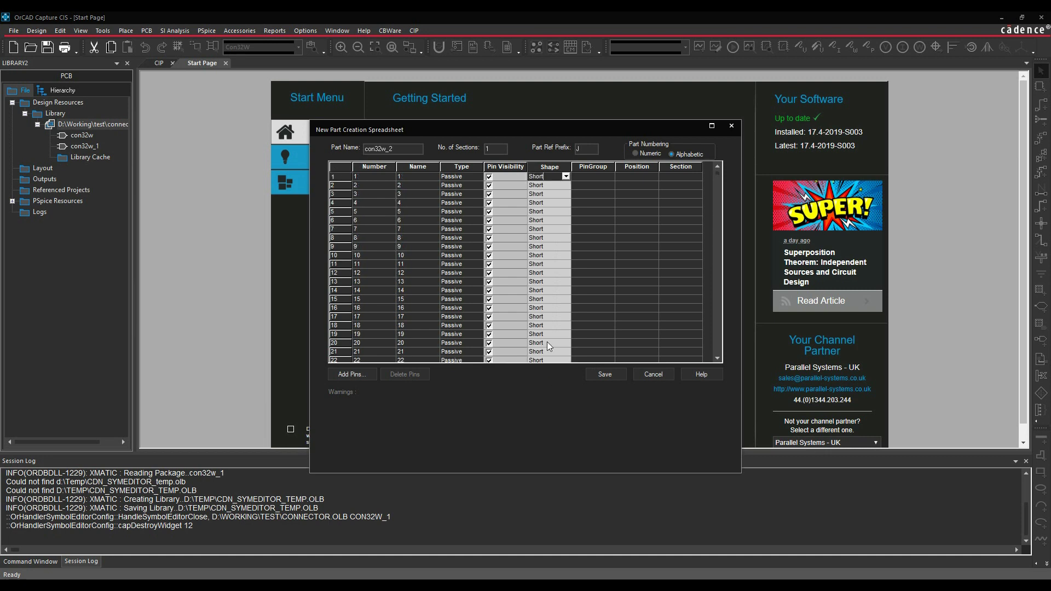
{"action": "left_click_drag", "start_coordinate": [640, 176], "coordinate": [631, 329]}
{"action": "type", "text": "l"}
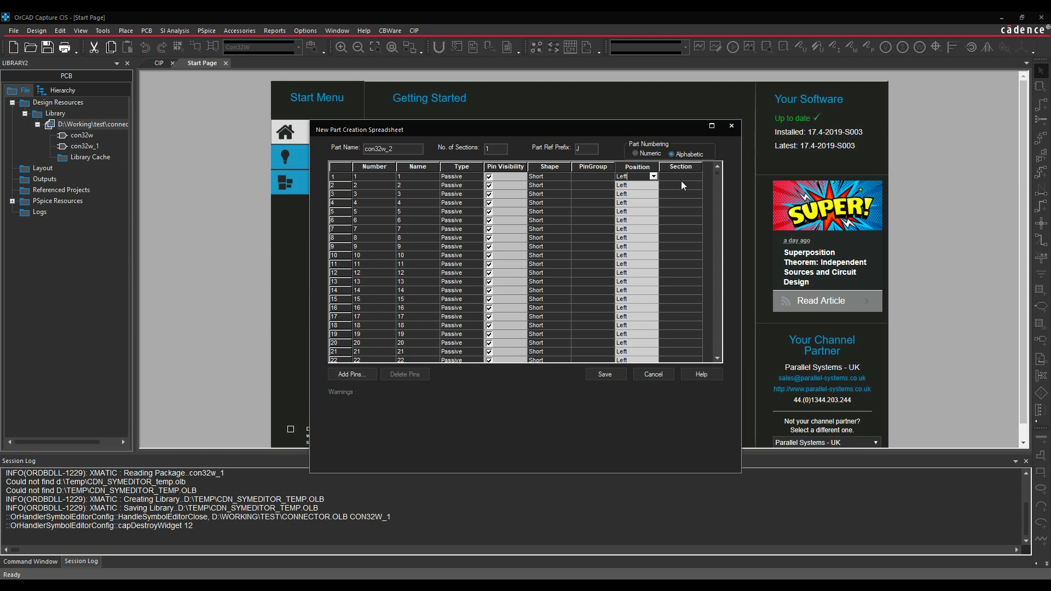
{"action": "left_click_drag", "start_coordinate": [681, 182], "coordinate": [682, 326]}
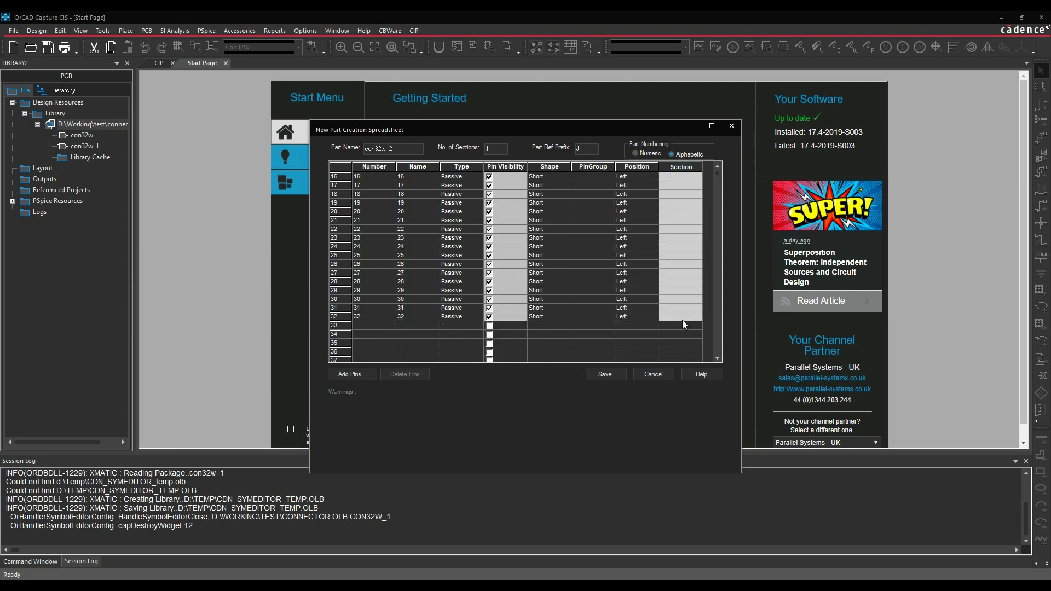
{"action": "type", "text": "a"}
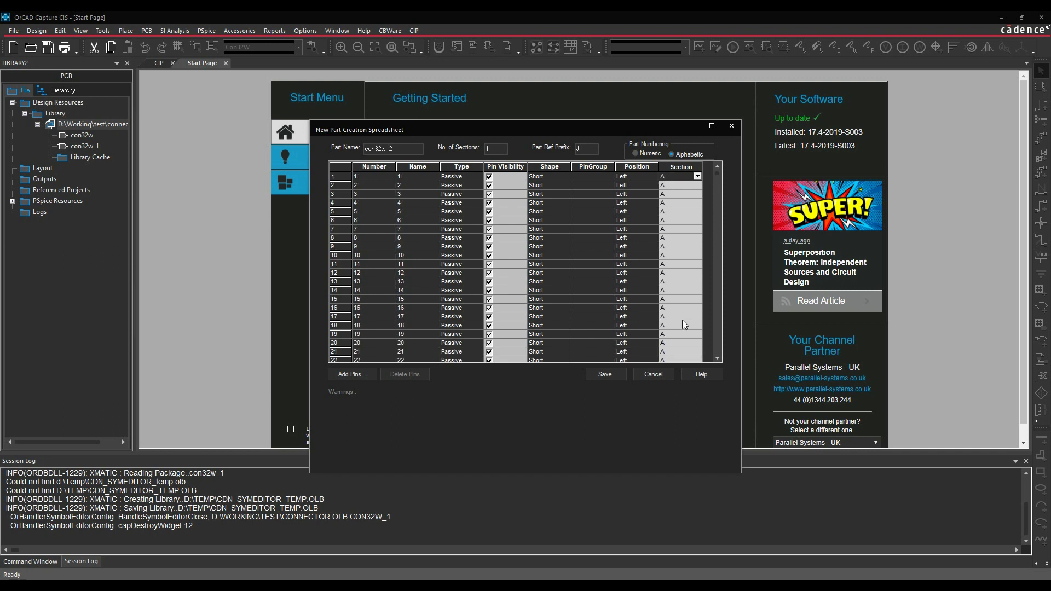
{"action": "left_click", "coordinate": [603, 377]}
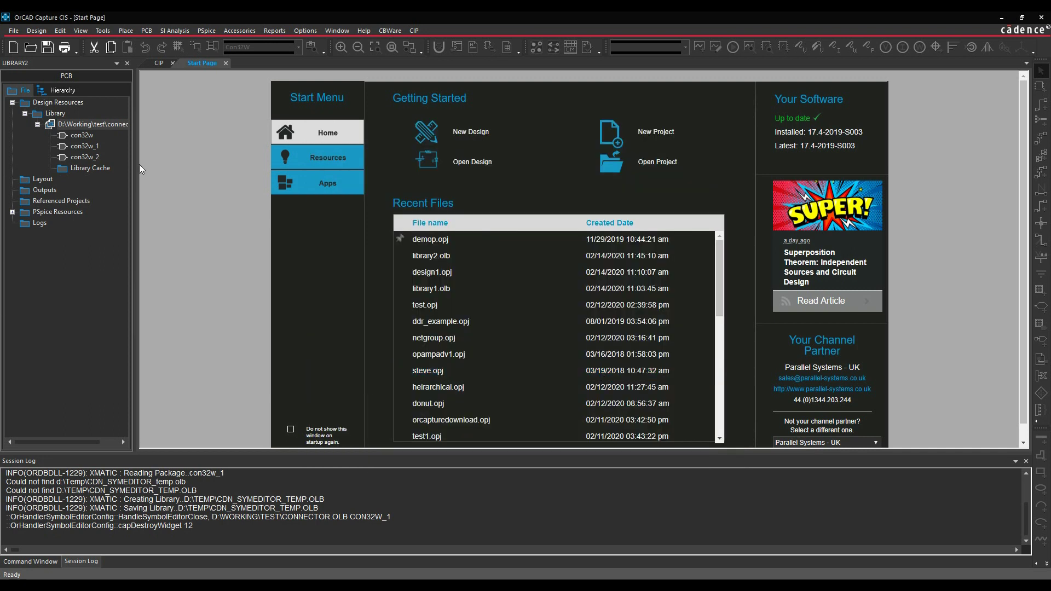
{"action": "double_click", "coordinate": [91, 157]}
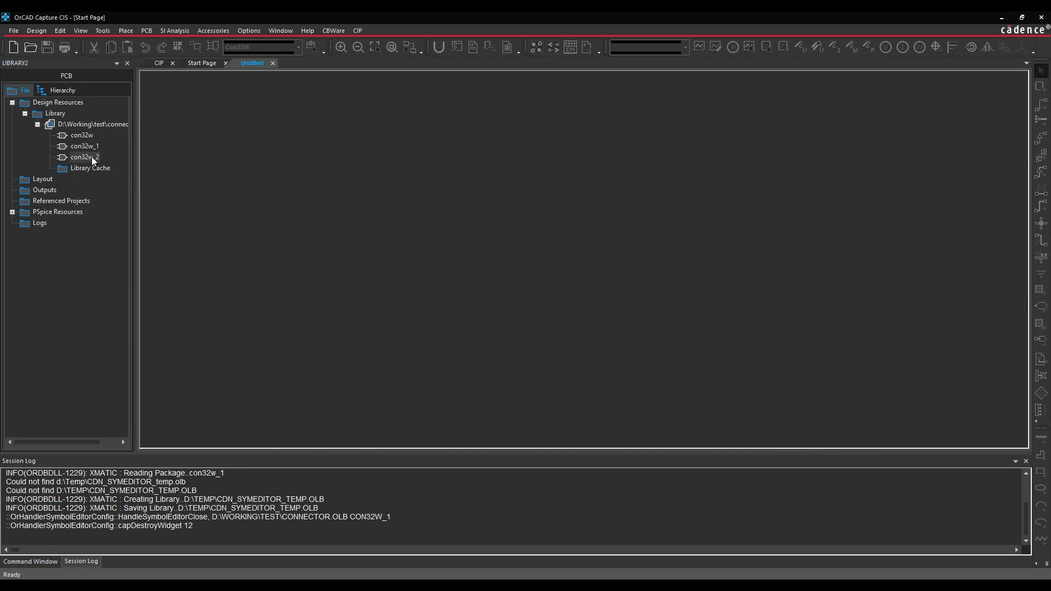